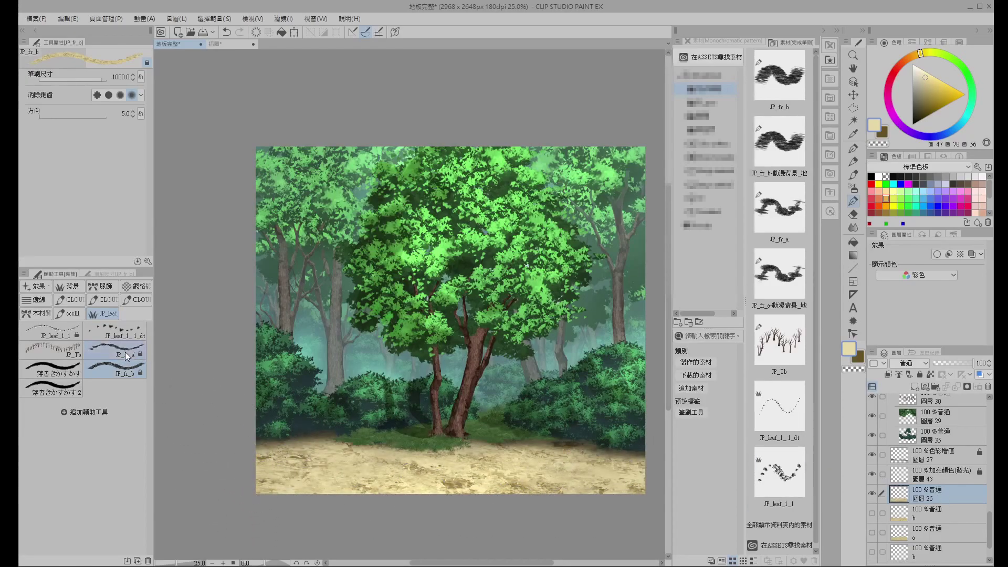
Examine the painted dirt ground beneath the tree and bushes at close range, including its texture near the bush edge.
key("slash")
left_click(535, 467)
left_click(516, 446)
left_click(505, 452)
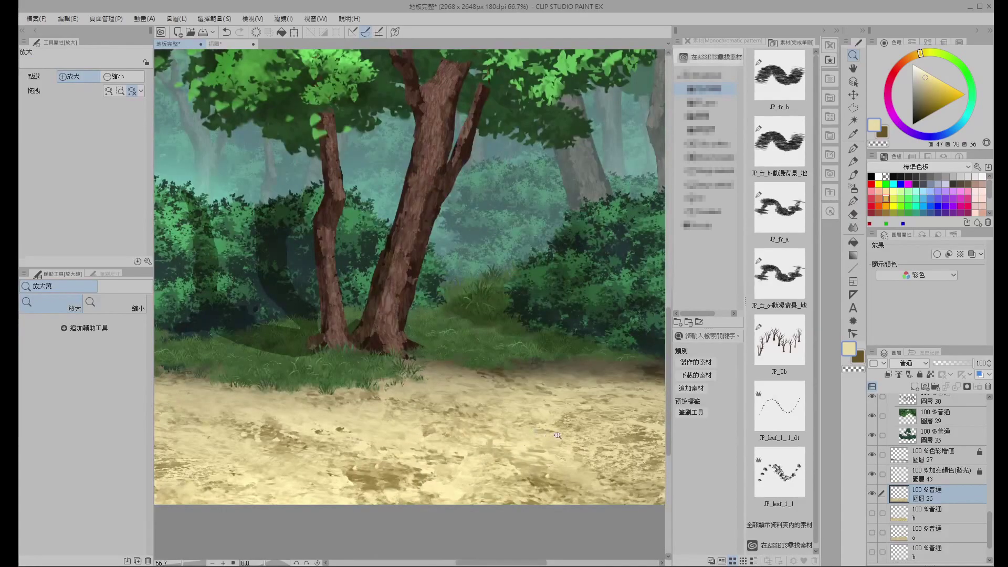
left_click(556, 436)
left_click_drag(584, 444, 421, 454)
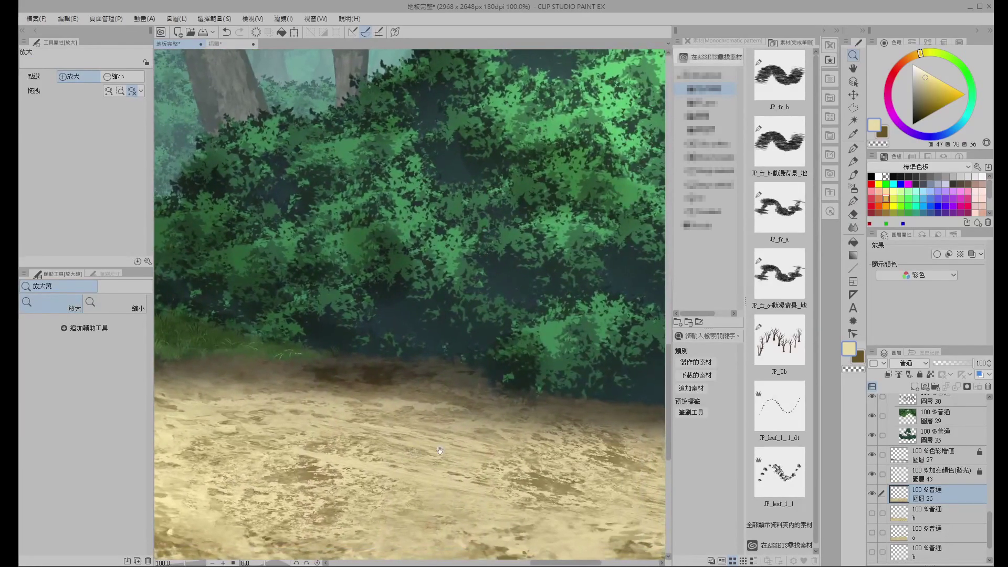
left_click_drag(488, 466, 799, 386)
left_click(452, 400, "alt")
left_click_drag(315, 336, 488, 348)
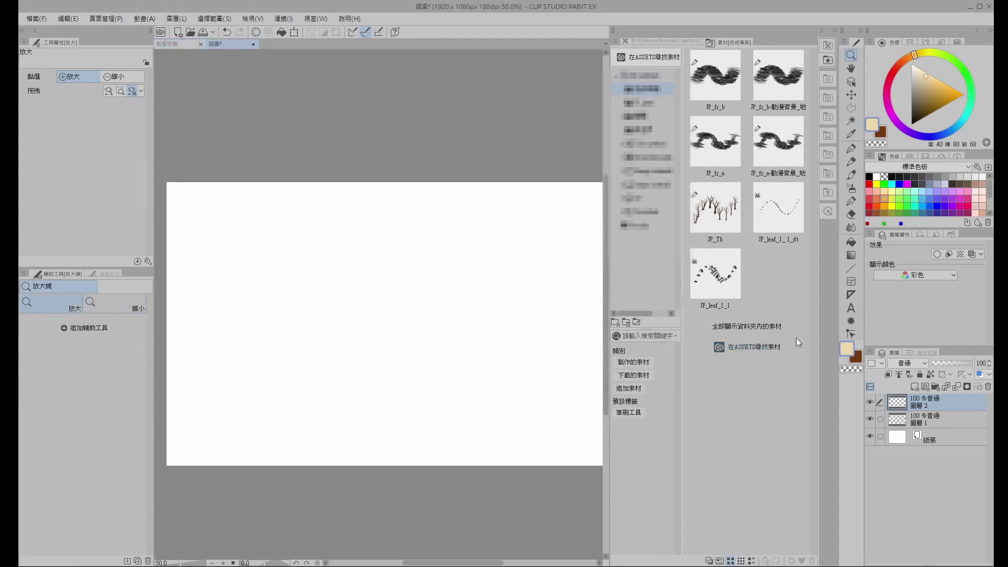
Paint two tan soil patches side by side on the blank canvas, the left with JP_fr_a at size 700, the right with JP_fr_b.
key("b")
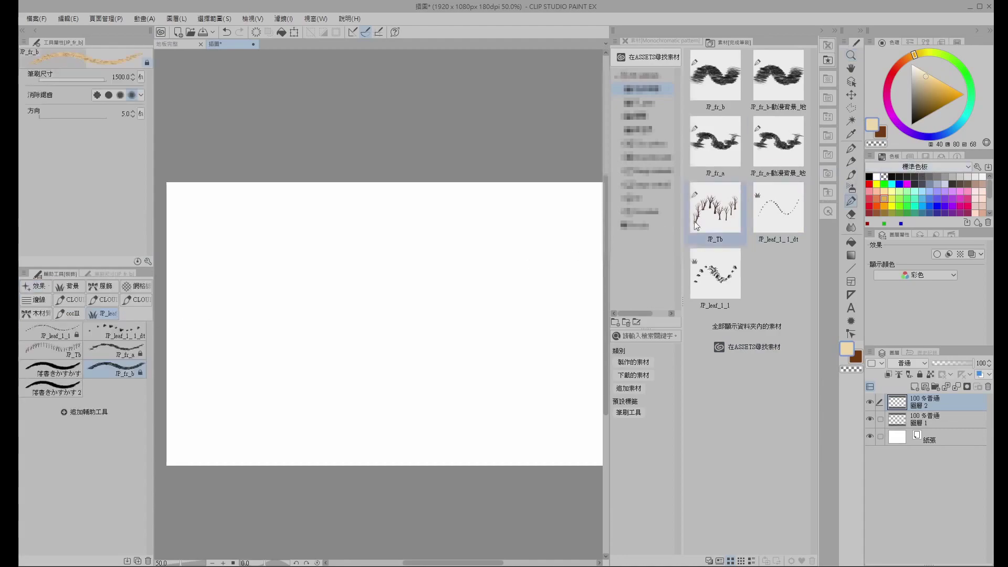
left_click(130, 361)
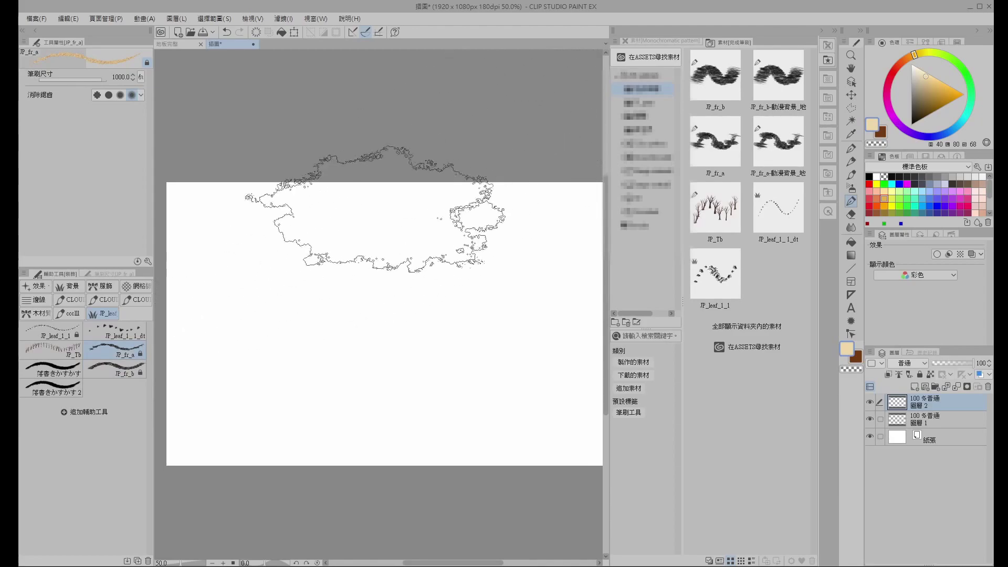
key("bracketleft")
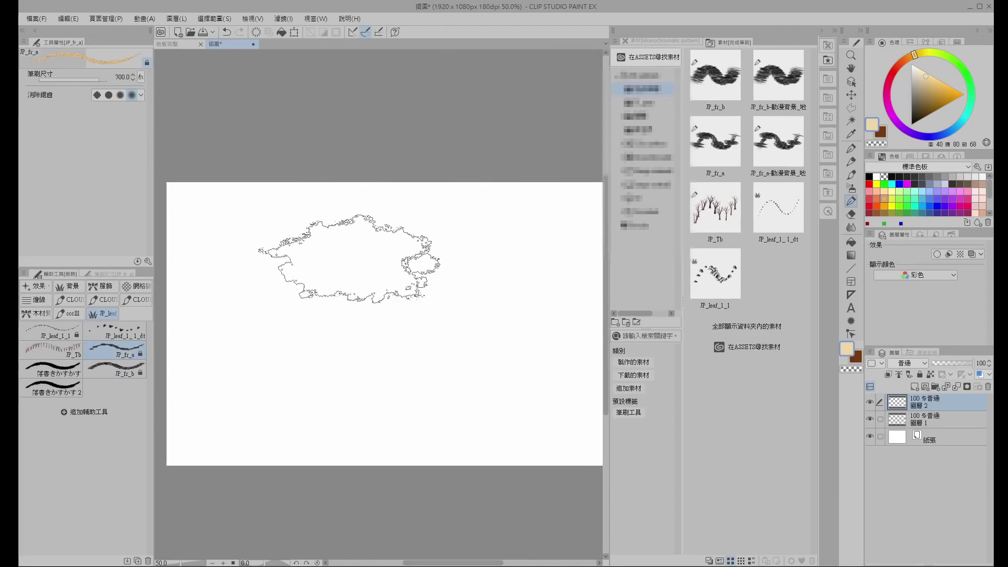
mouse_move(276, 281)
left_mouse_down()
mouse_move(265, 305)
mouse_move(250, 309)
mouse_move(254, 272)
mouse_move(268, 311)
mouse_move(276, 301)
mouse_move(247, 338)
mouse_move(270, 282)
mouse_move(247, 315)
left_mouse_up()
left_click(127, 373)
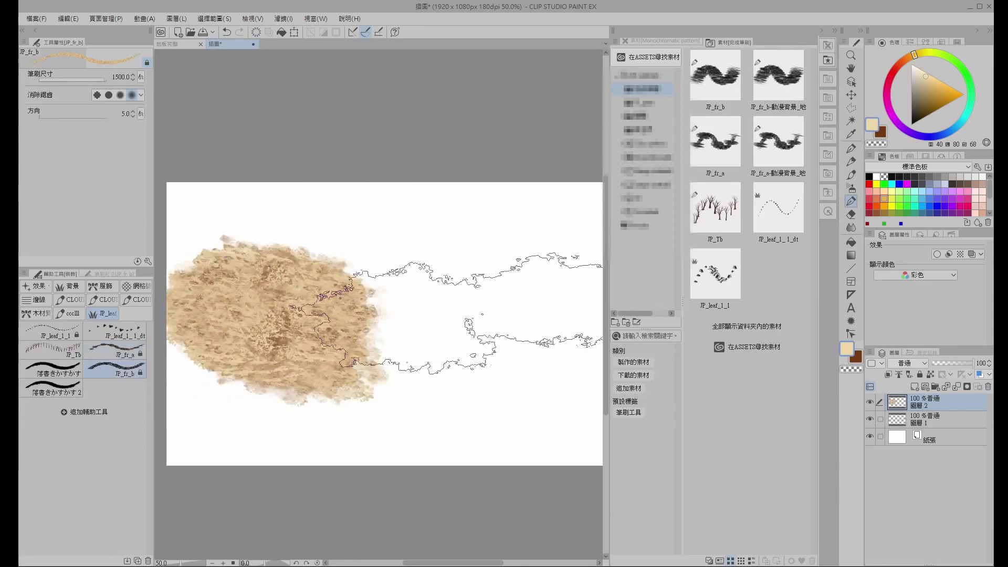
mouse_move(493, 336)
left_mouse_down()
mouse_move(514, 299)
mouse_move(469, 348)
mouse_move(510, 332)
mouse_move(467, 307)
mouse_move(488, 320)
left_mouse_up()
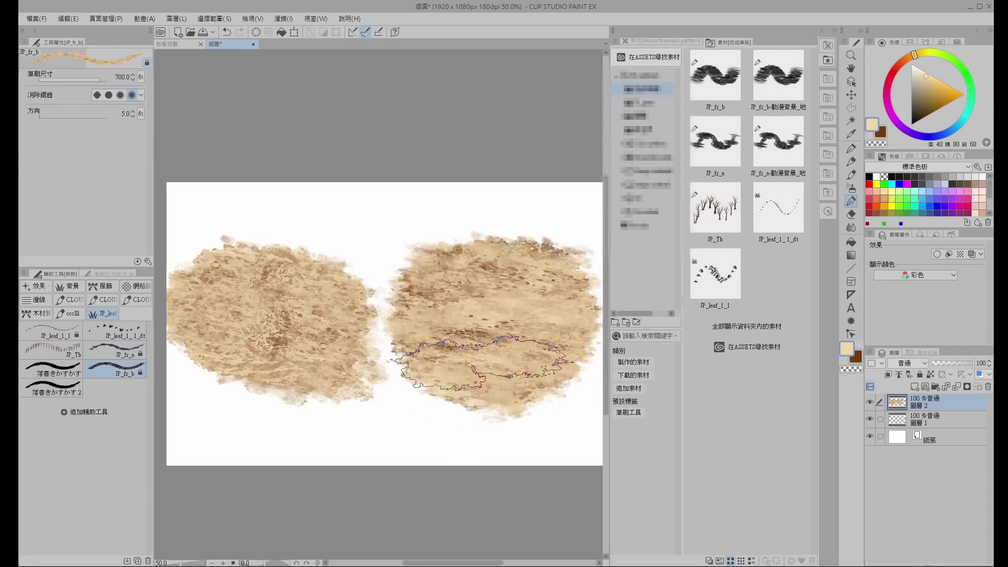
Compare the soil textures of the two painted patches up close.
key("ctrl+space")
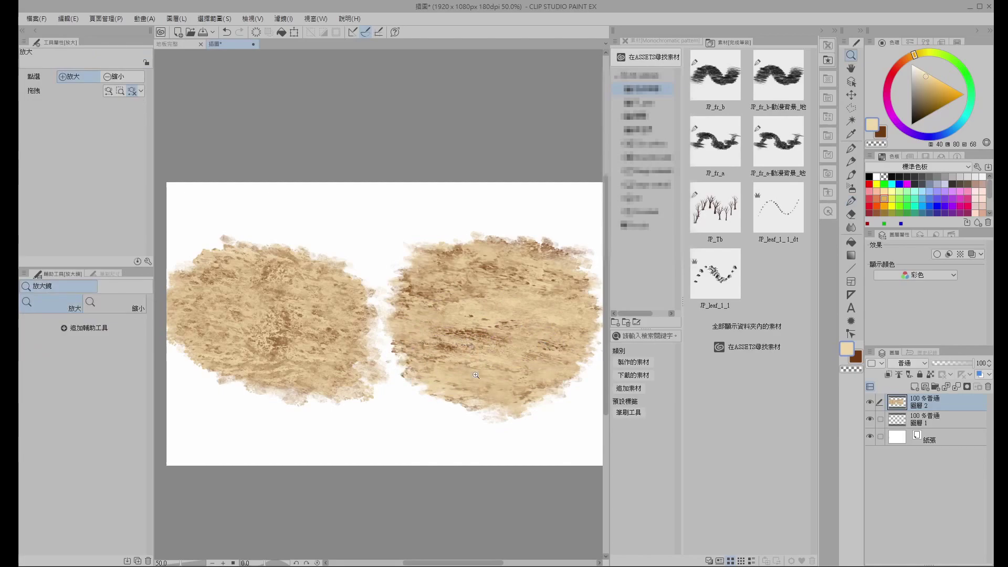
left_click(427, 342)
left_click_drag(356, 342, 381, 349)
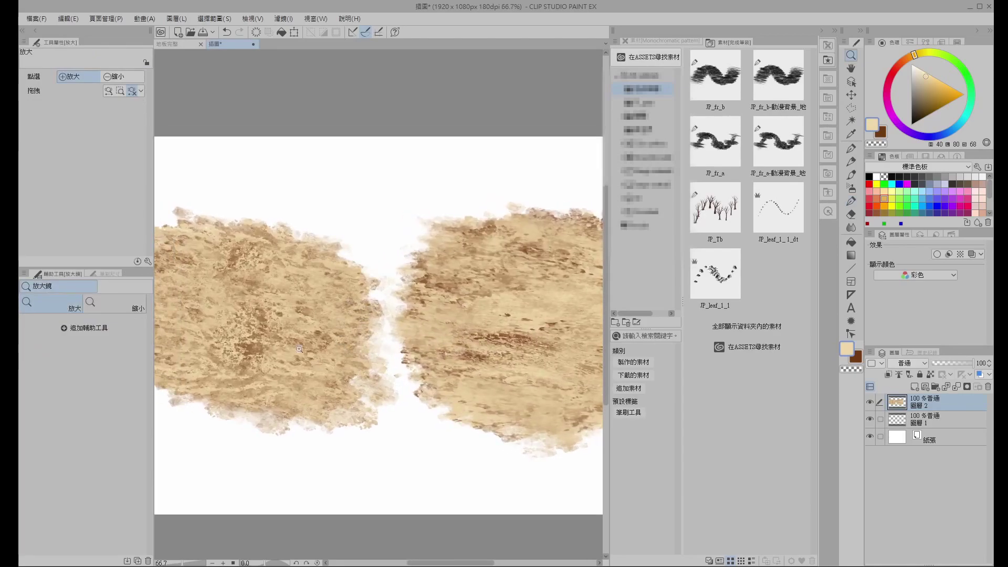
left_click(315, 343)
left_click_drag(428, 355, 400, 367)
left_click_drag(537, 341, 380, 328)
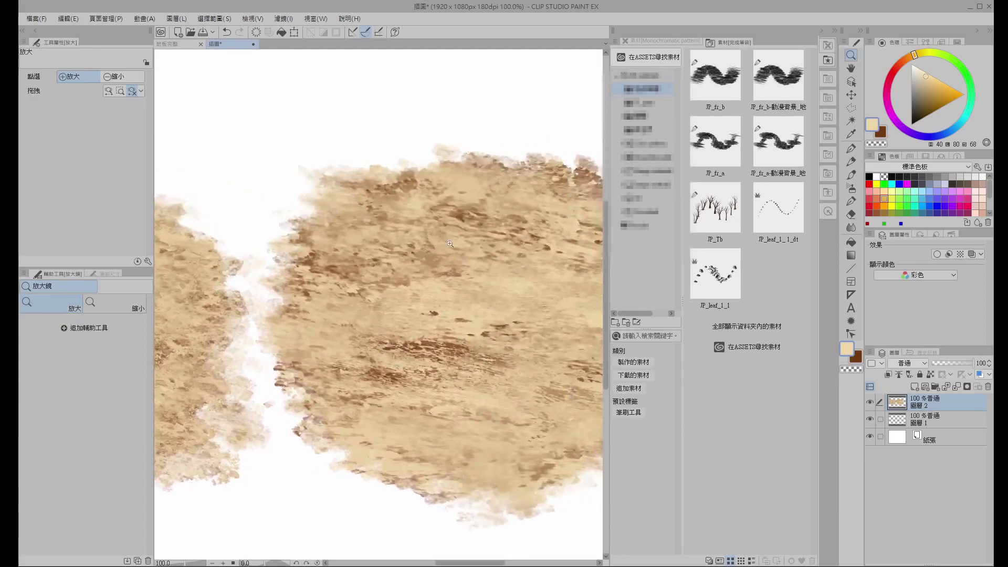
left_click_drag(520, 341, 494, 338)
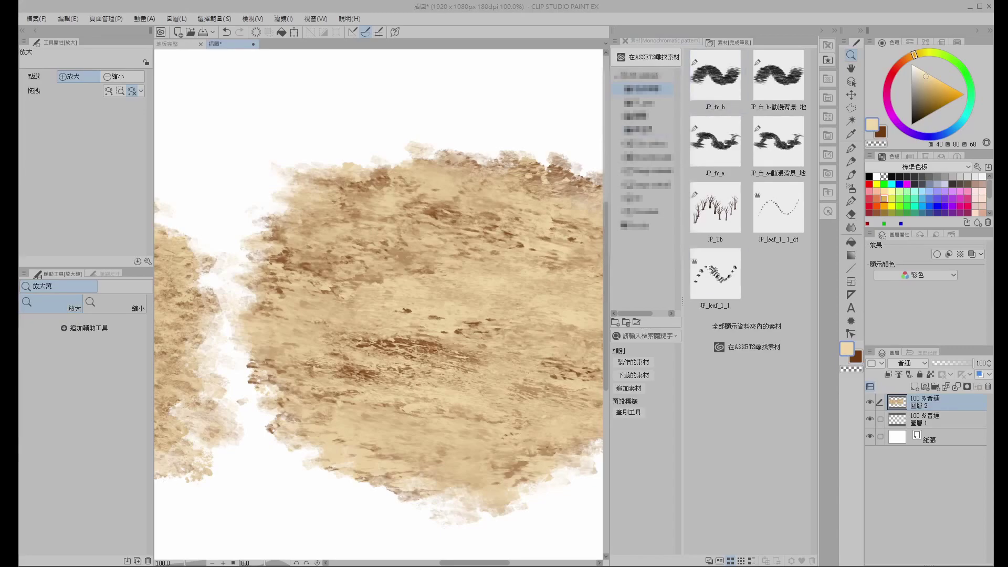
left_click(424, 310, "alt")
left_click_drag(375, 351, 440, 338)
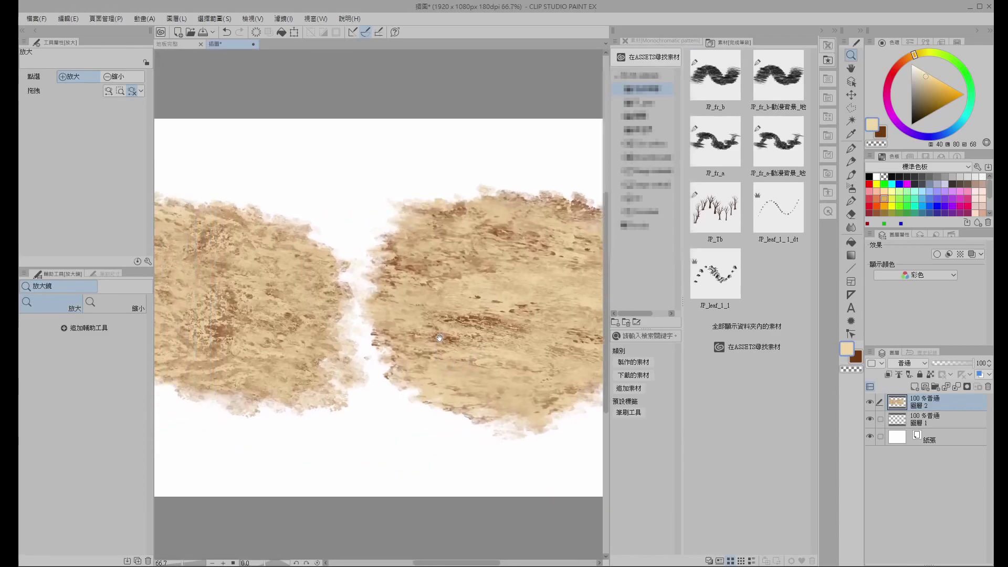
Try a JP_fr_b stroke at size 1500 across the gap between the two patches and undo it.
key("b")
left_click(321, 294)
scroll(320, 292, "up", 1)
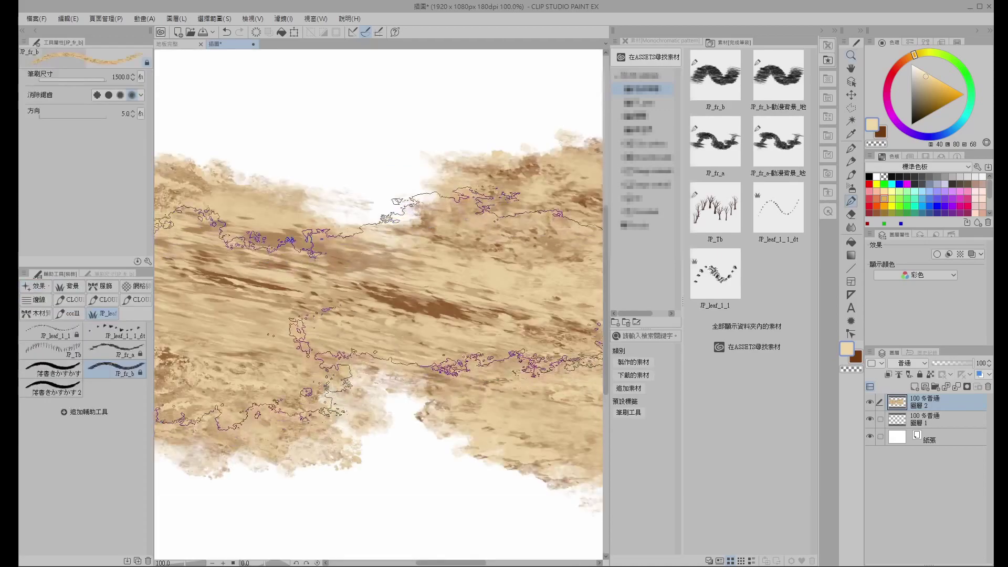
key("ctrl+z")
key("/")
left_click(341, 315, "alt")
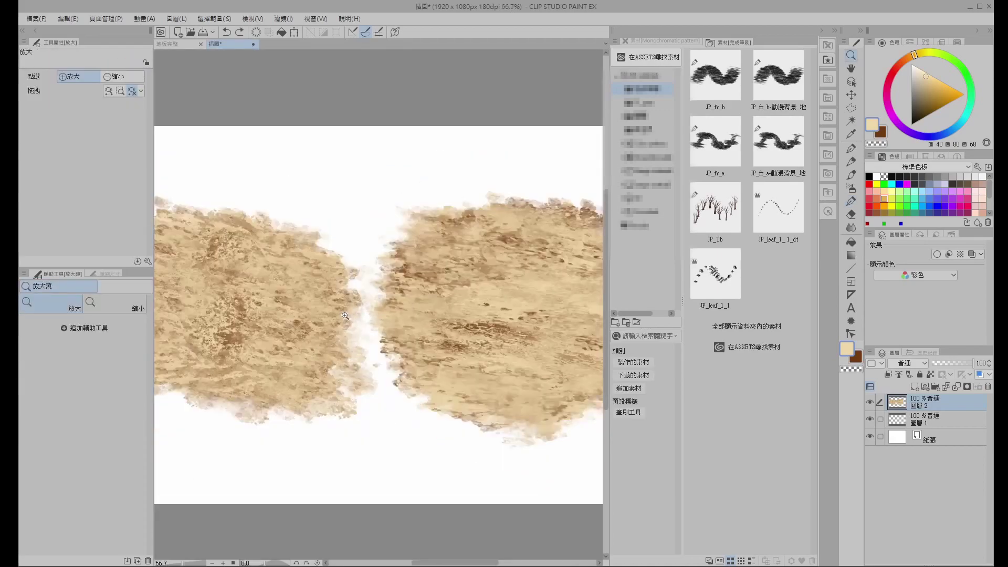
Clear both patches from the layer and paint one tan soil patch in the canvas's upper left with JP_fr_b at size 600.
key("ctrl+z")
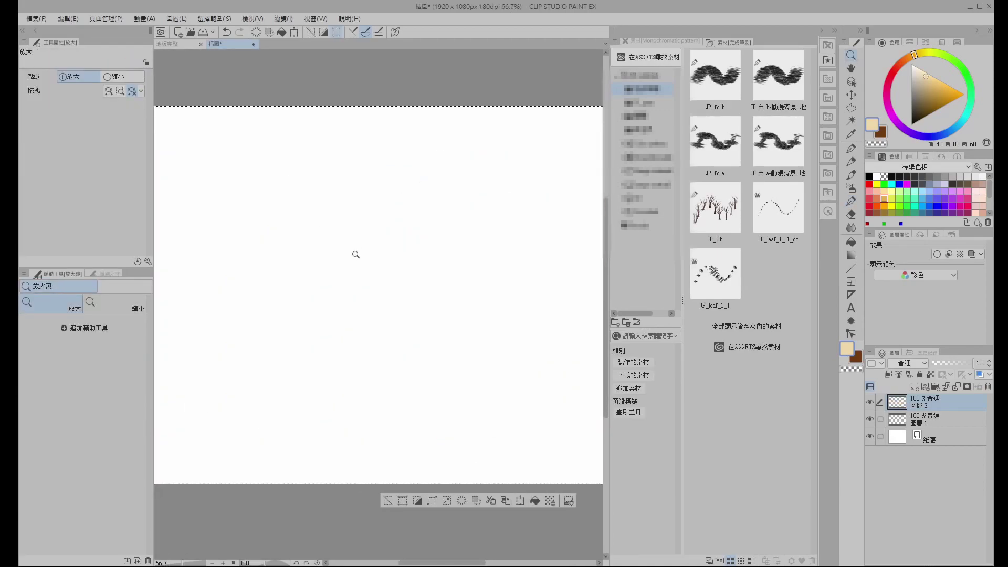
key("b")
key("[")
key("[")
key("bracketleft")
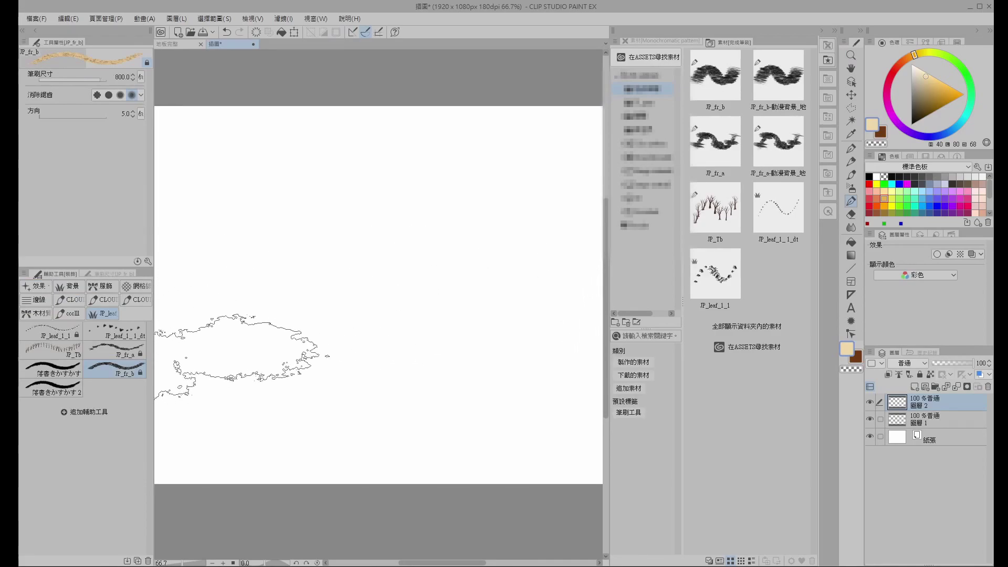
key("bracketleft")
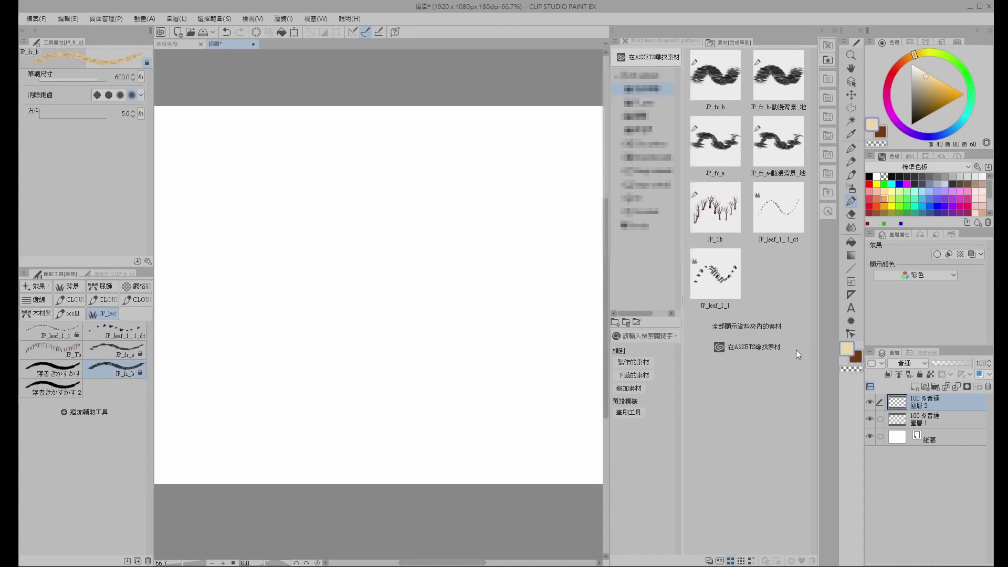
mouse_move(264, 225)
left_mouse_down()
mouse_move(277, 241)
mouse_move(272, 276)
left_mouse_up()
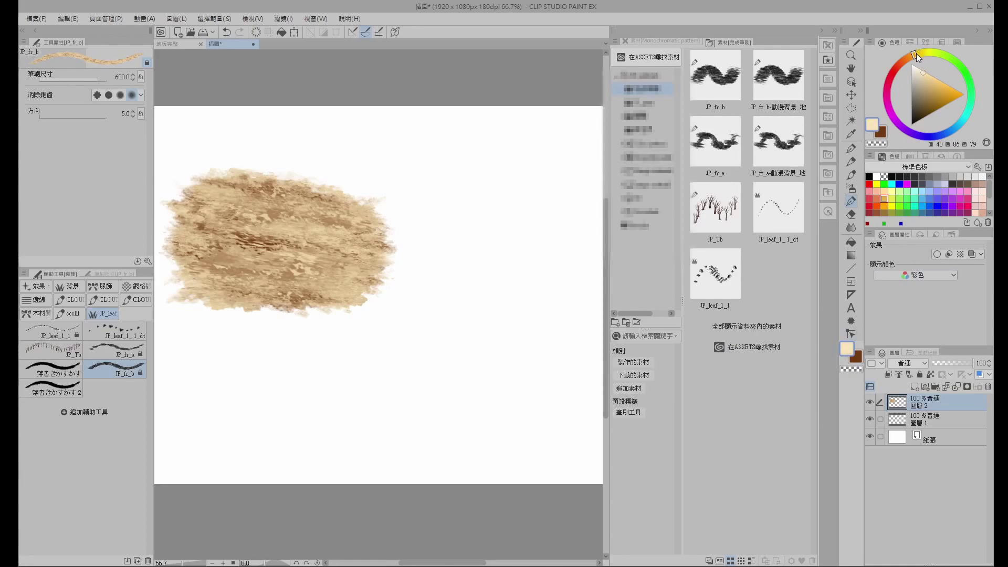
Darken the secondary colour to deep brown (25, 16, 87), add a new layer and reduce the brush size to 500.
left_click(856, 358)
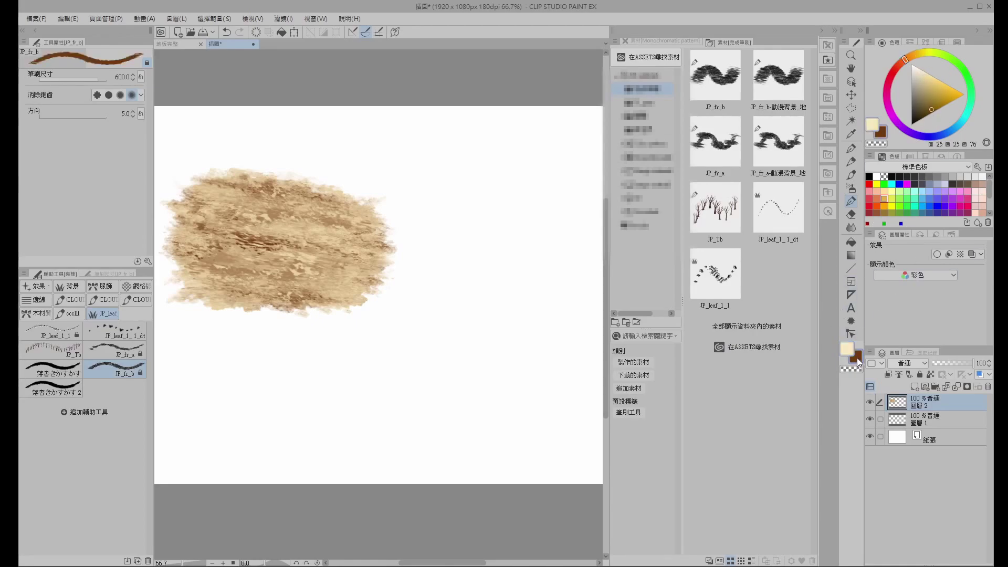
left_click(932, 110)
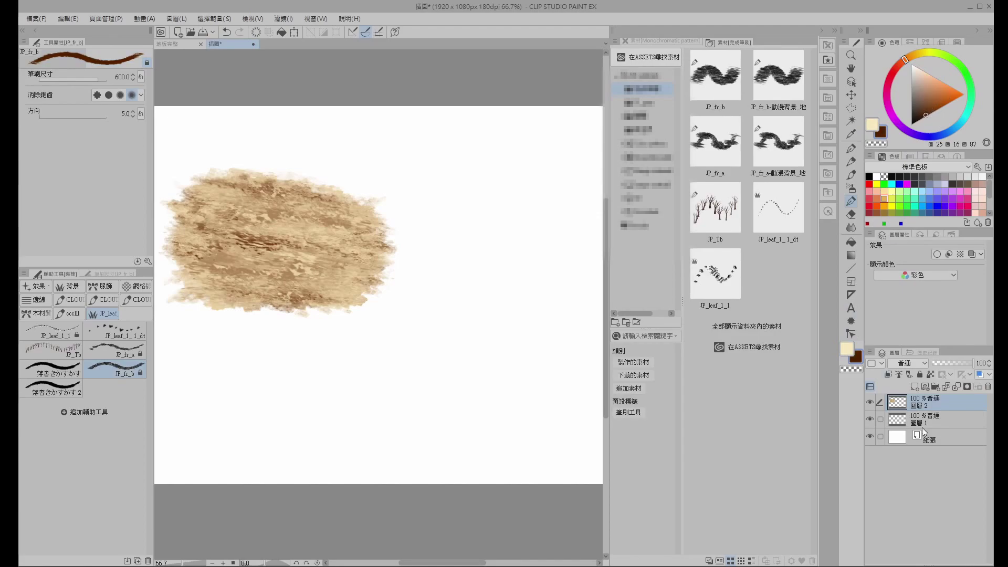
left_click(915, 386)
key("bracketleft")
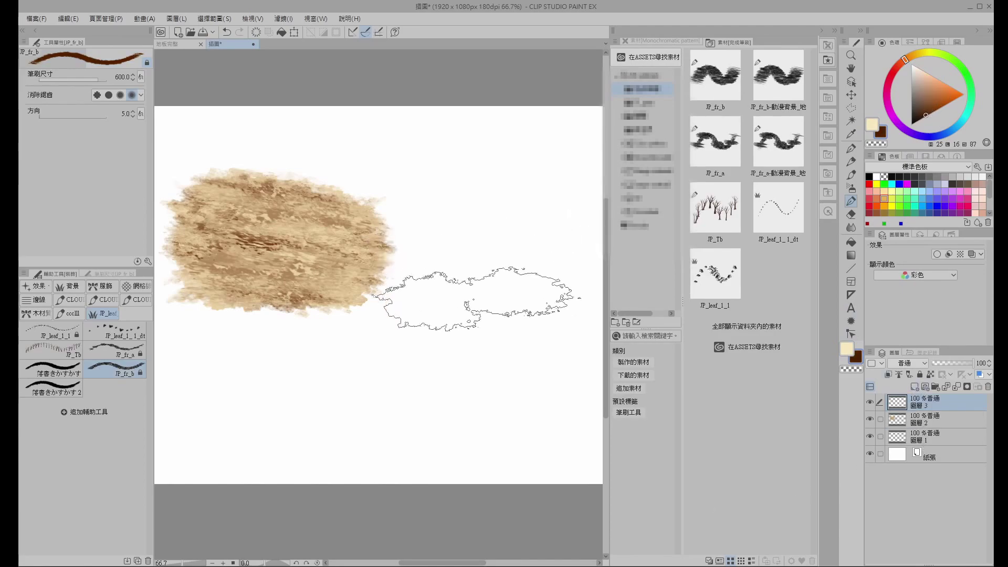
Replace the solid brown test stroke with a cream and dark brown soil patch beside the tan one, using the main colour.
mouse_move(418, 293)
left_mouse_down()
mouse_move(459, 258)
mouse_move(454, 214)
mouse_move(470, 243)
mouse_move(433, 257)
mouse_move(468, 234)
left_mouse_up()
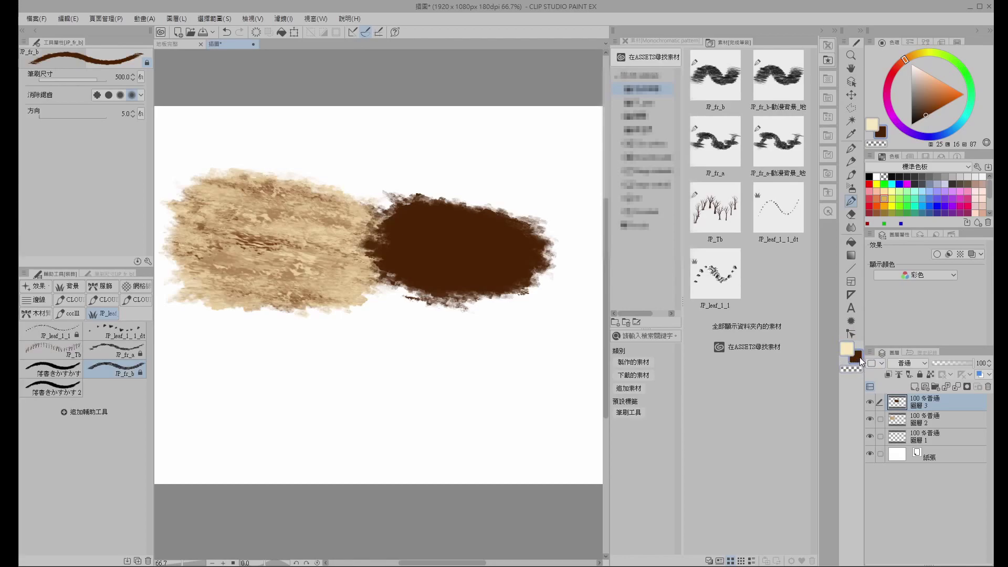
left_click(852, 350)
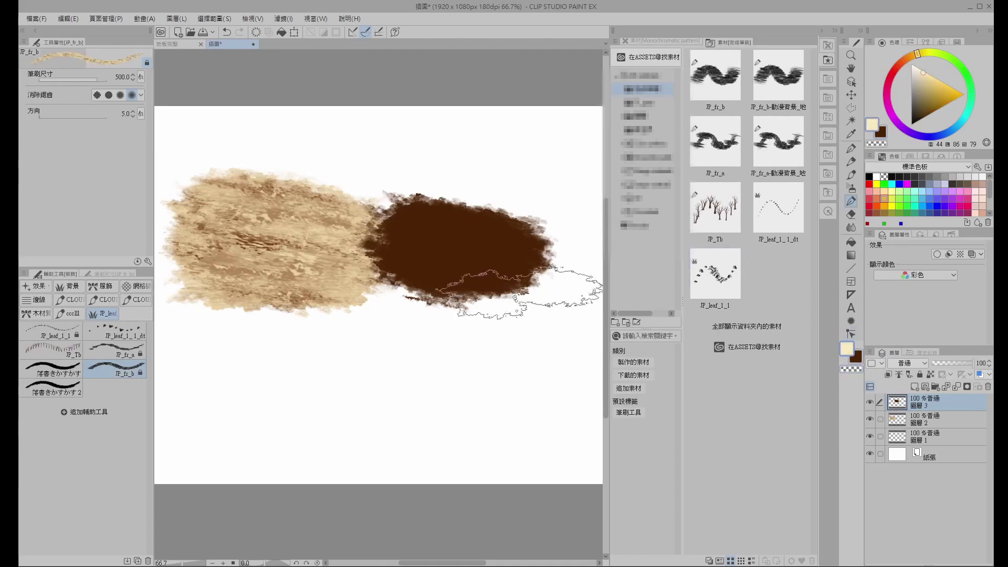
key("ctrl+z")
mouse_move(479, 230)
left_mouse_down()
mouse_move(463, 282)
mouse_move(471, 301)
mouse_move(510, 310)
mouse_move(473, 247)
mouse_move(468, 273)
mouse_move(462, 257)
left_mouse_up()
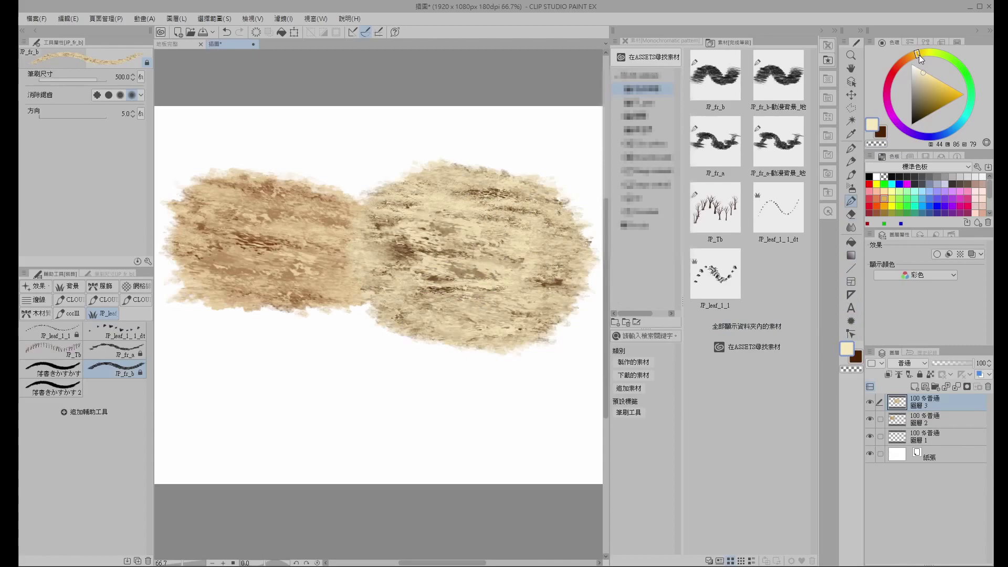
Set the main colour to pale yellow-green and the secondary colour to dark purple, and add a new layer on top.
left_click_drag(921, 53, 931, 53)
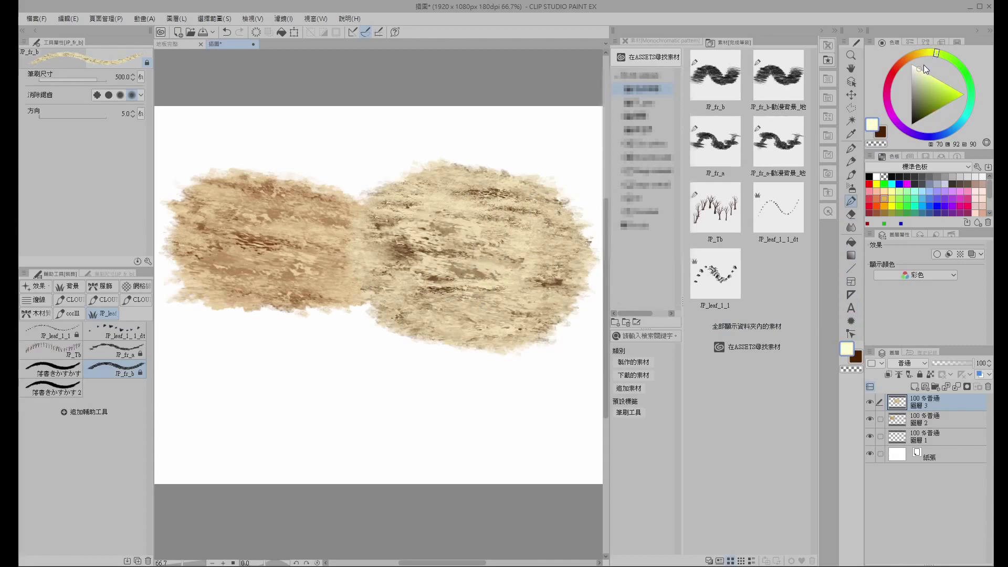
left_click(858, 358)
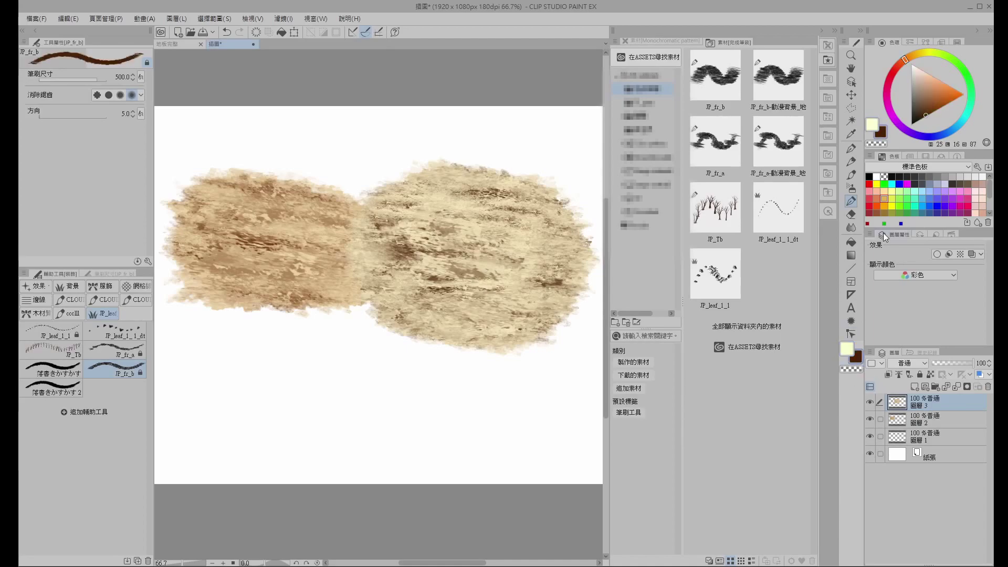
left_click(887, 99)
left_click_drag(927, 109, 923, 110)
left_click(926, 386)
Try a pale green and purple patch below the other two with JP_fr_b at size 500, and clear it from the layer.
mouse_move(402, 365)
left_mouse_down()
mouse_move(391, 343)
mouse_move(358, 396)
mouse_move(378, 394)
mouse_move(387, 349)
mouse_move(358, 396)
mouse_move(359, 427)
mouse_move(379, 409)
mouse_move(428, 410)
mouse_move(432, 434)
mouse_move(409, 411)
mouse_move(414, 424)
mouse_move(322, 417)
mouse_move(330, 428)
mouse_move(384, 414)
mouse_move(407, 369)
mouse_move(402, 353)
mouse_move(432, 360)
mouse_move(423, 431)
mouse_move(431, 434)
mouse_move(377, 404)
mouse_move(351, 371)
mouse_move(389, 347)
mouse_move(393, 388)
mouse_move(413, 396)
mouse_move(393, 366)
mouse_move(404, 382)
mouse_move(449, 389)
mouse_move(442, 419)
mouse_move(457, 412)
mouse_move(390, 408)
mouse_move(422, 398)
mouse_move(417, 376)
left_mouse_up()
key("ctrl+z")
key("x")
key("ctrl+a")
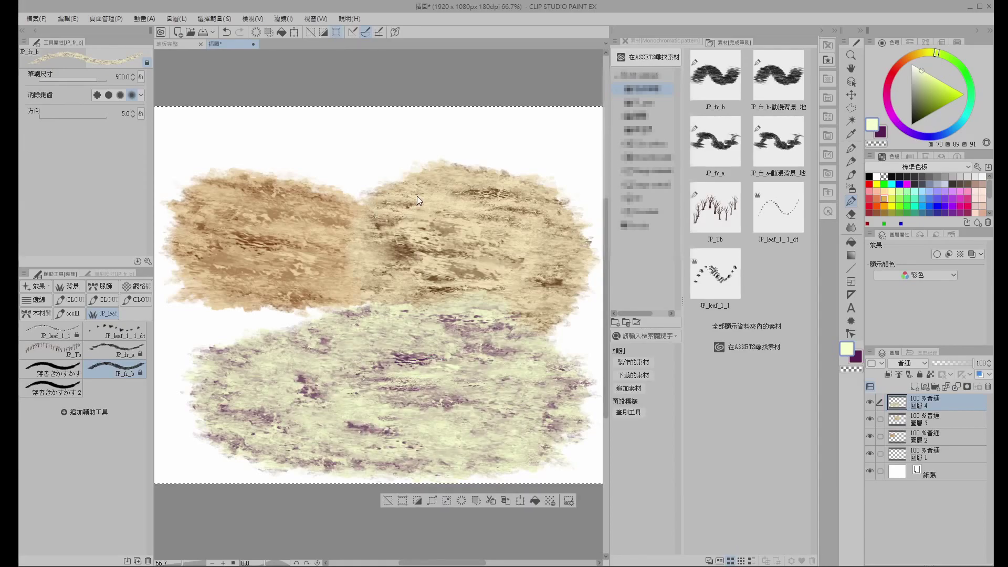
key("Delete")
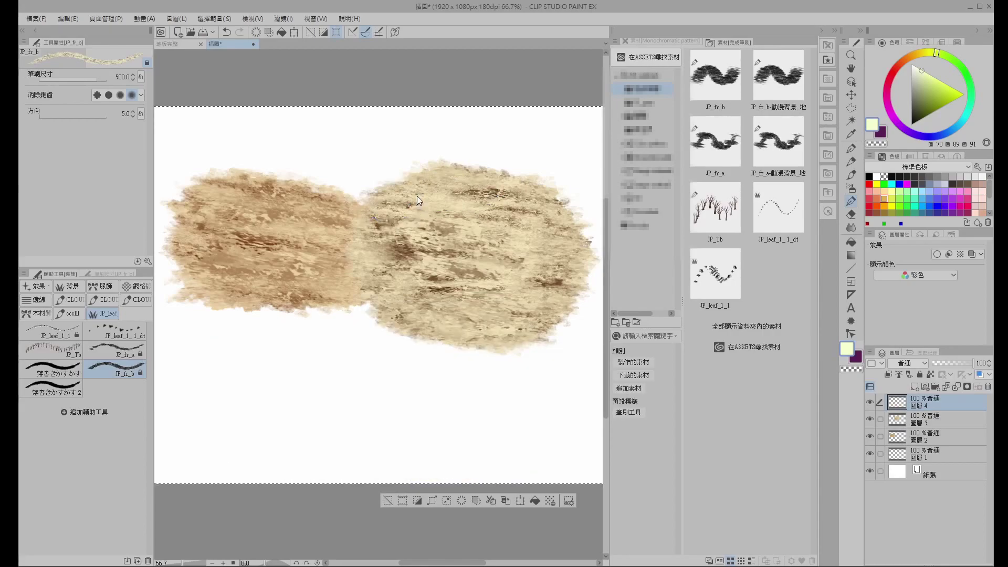
key("ctrl+d")
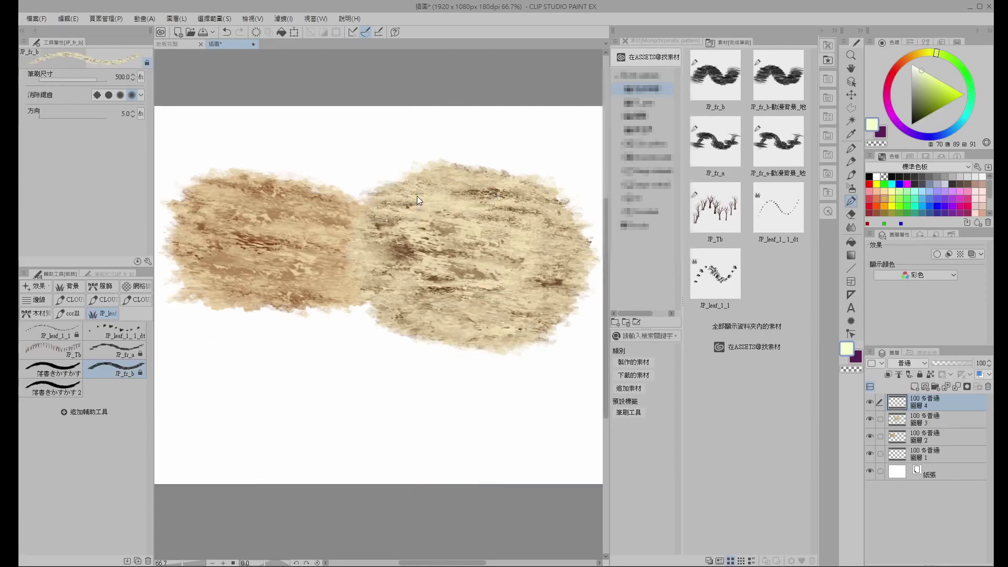
Hide 圖層 3 and 圖層 2, and set the main colour to beige (46, 77, 54) and the secondary to dark olive brown.
left_click(872, 421)
left_click(871, 436)
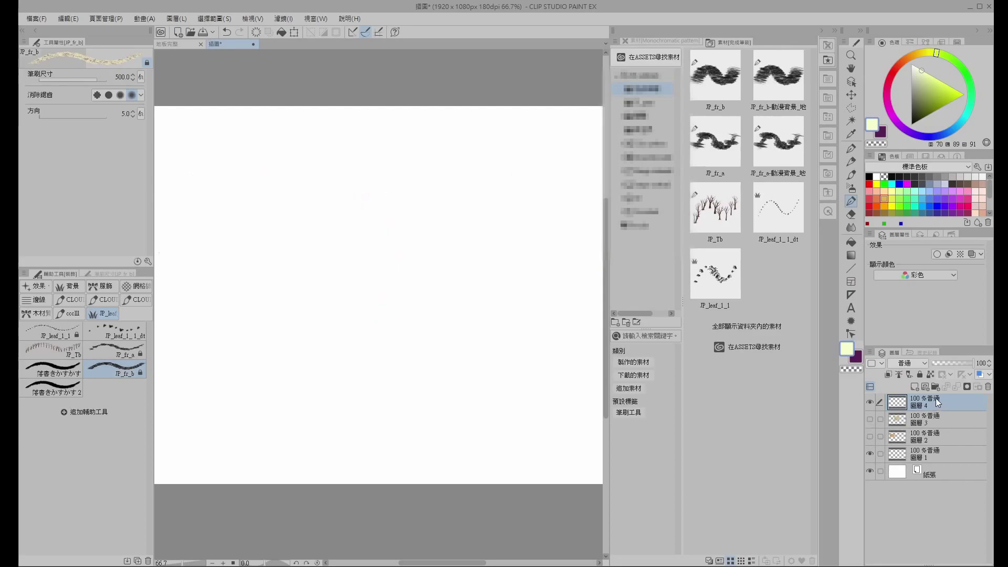
mouse_move(930, 50)
left_mouse_down()
mouse_move(928, 78)
mouse_move(919, 53)
left_mouse_up()
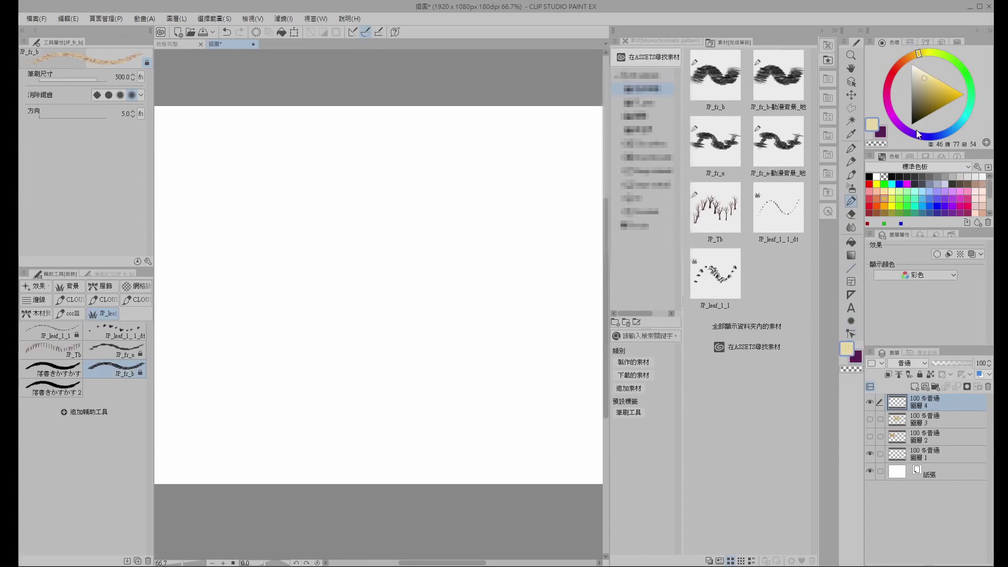
left_click(859, 361)
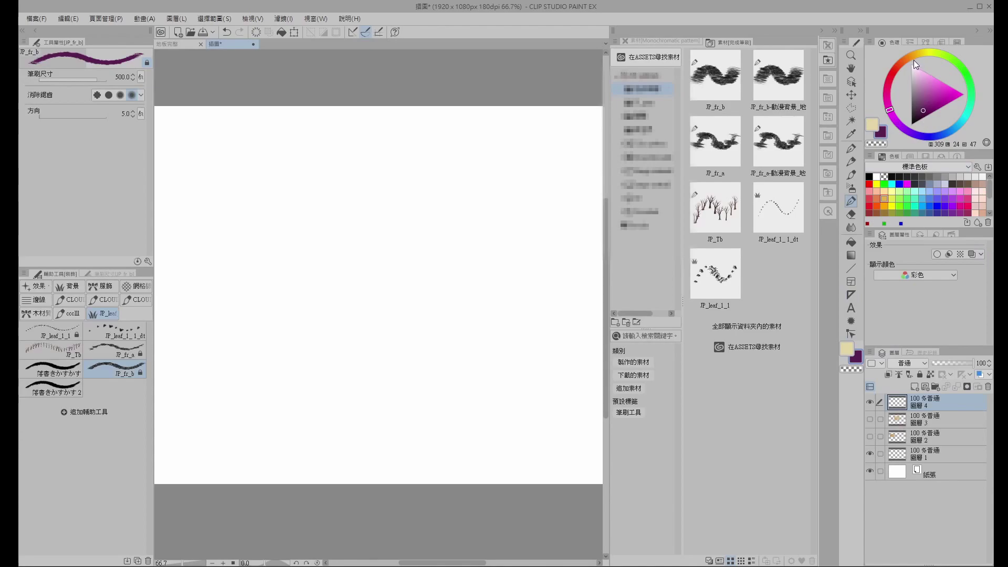
left_click(915, 52)
left_click(927, 101)
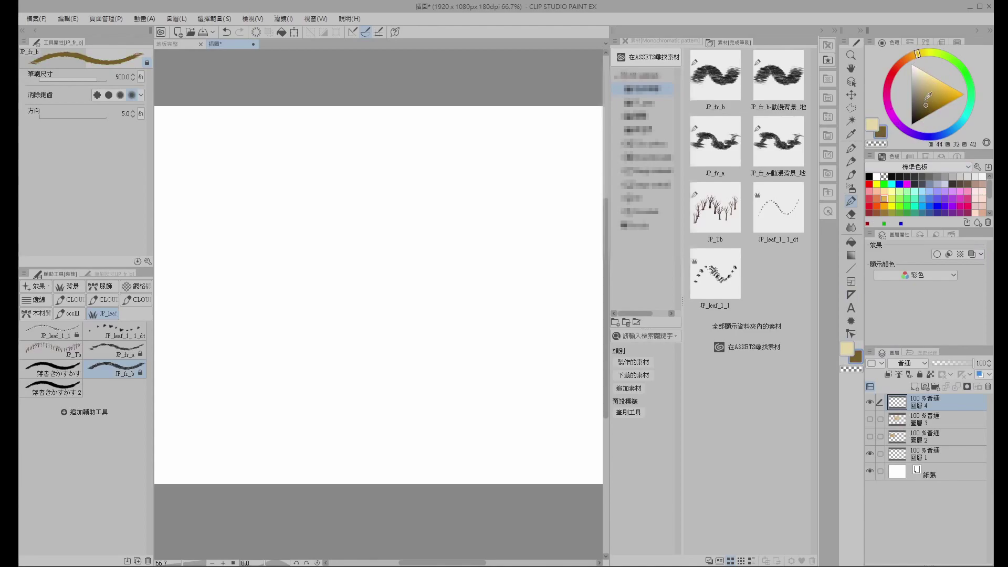
left_click(927, 79)
left_click(928, 106)
key("]")
key("]")
key("[")
mouse_move(396, 269)
left_mouse_down()
mouse_move(368, 273)
mouse_move(375, 308)
mouse_move(400, 294)
mouse_move(420, 315)
mouse_move(387, 376)
mouse_move(515, 305)
mouse_move(257, 320)
mouse_move(499, 379)
mouse_move(257, 446)
mouse_move(499, 457)
left_mouse_up()
key("ctrl+z")
Cover the lower canvas with a beige and olive-brown soil base using JP_fr_a, and switch to the JP_fr_b brush.
left_click(115, 355)
key("[")
mouse_move(347, 348)
left_mouse_down()
mouse_move(399, 357)
mouse_move(294, 362)
mouse_move(378, 347)
mouse_move(420, 367)
mouse_move(302, 410)
mouse_move(504, 286)
mouse_move(526, 231)
mouse_move(478, 281)
mouse_move(488, 281)
mouse_move(504, 325)
left_mouse_up()
mouse_move(540, 289)
left_mouse_down()
mouse_move(507, 265)
mouse_move(475, 271)
mouse_move(511, 291)
left_mouse_up()
mouse_move(567, 377)
left_mouse_down()
mouse_move(573, 415)
mouse_move(431, 368)
left_mouse_up()
left_click(131, 374)
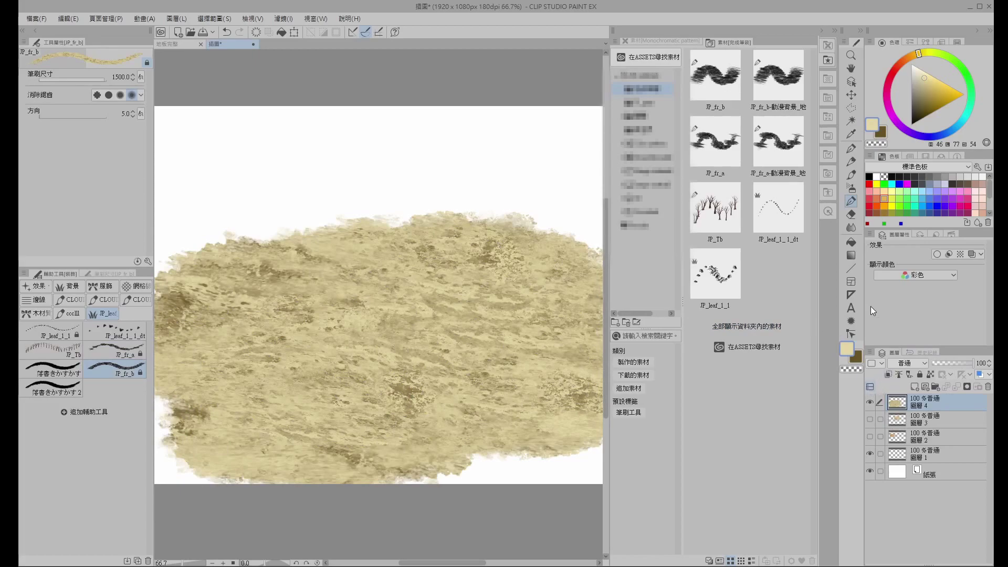
Clear the whole soil base from 圖層 4 and remove the selection.
key("ctrl+a")
key("Delete")
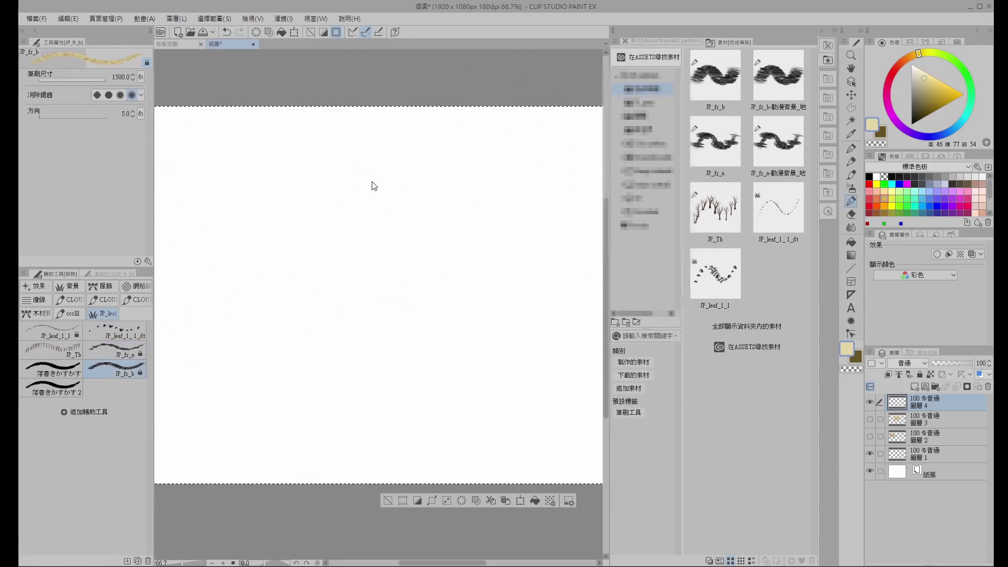
key("ctrl+d")
Repaint the beige and olive-brown dirt ground across the lower canvas on 圖層 4 with JP_fr_b, at brush size 1000.
key("bracketleft")
key("bracketleft")
key("bracketleft")
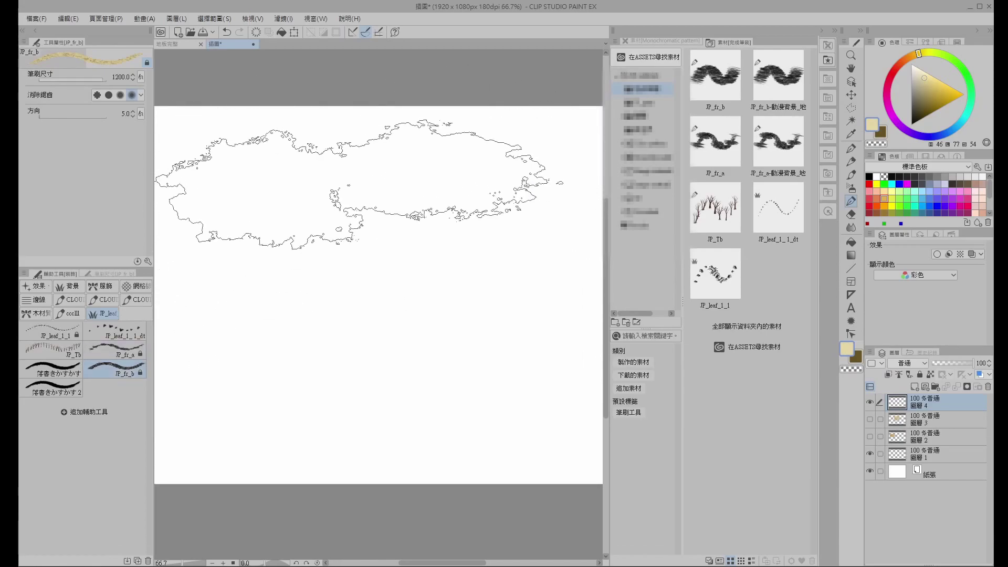
mouse_move(385, 189)
left_mouse_down()
mouse_move(440, 195)
mouse_move(279, 206)
mouse_move(515, 210)
mouse_move(316, 230)
mouse_move(476, 231)
mouse_move(233, 252)
mouse_move(524, 234)
mouse_move(310, 231)
mouse_move(563, 239)
mouse_move(286, 289)
mouse_move(419, 272)
mouse_move(399, 283)
left_mouse_up()
key("bracketright")
mouse_move(372, 434)
left_mouse_down()
mouse_move(343, 415)
mouse_move(406, 465)
mouse_move(333, 394)
mouse_move(372, 478)
mouse_move(367, 393)
mouse_move(335, 460)
mouse_move(424, 442)
mouse_move(417, 378)
mouse_move(467, 394)
left_mouse_up()
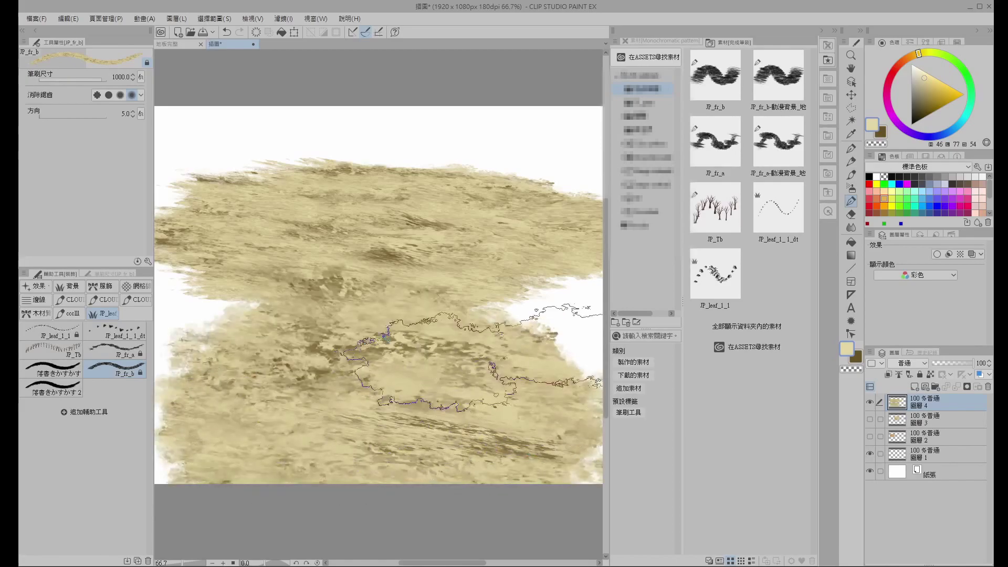
mouse_move(533, 392)
left_mouse_down()
mouse_move(557, 404)
mouse_move(454, 433)
mouse_move(414, 461)
mouse_move(280, 408)
mouse_move(317, 374)
mouse_move(322, 350)
mouse_move(263, 374)
mouse_move(329, 377)
mouse_move(398, 356)
mouse_move(349, 350)
mouse_move(393, 426)
mouse_move(346, 387)
mouse_move(400, 388)
mouse_move(376, 363)
mouse_move(483, 337)
mouse_move(494, 283)
mouse_move(437, 305)
mouse_move(317, 302)
mouse_move(260, 282)
mouse_move(239, 296)
mouse_move(266, 394)
mouse_move(247, 401)
mouse_move(271, 401)
mouse_move(271, 318)
mouse_move(421, 179)
mouse_move(380, 210)
mouse_move(247, 506)
mouse_move(265, 470)
mouse_move(256, 438)
mouse_move(250, 449)
mouse_move(346, 439)
mouse_move(496, 455)
mouse_move(512, 470)
left_mouse_up()
left_click_drag(379, 421, 371, 422)
mouse_move(305, 349)
left_mouse_down()
mouse_move(498, 310)
mouse_move(412, 331)
left_mouse_up()
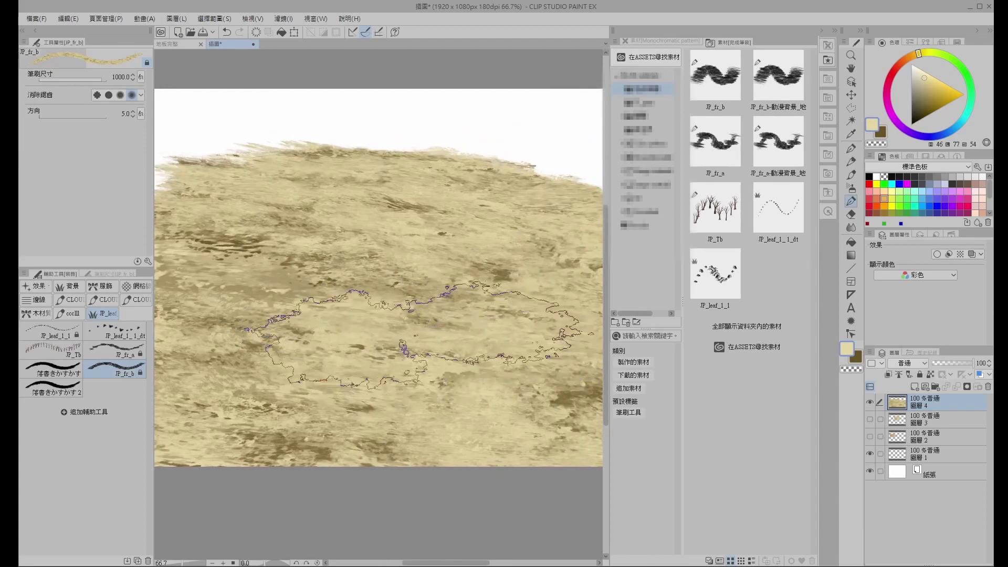
left_click(426, 334)
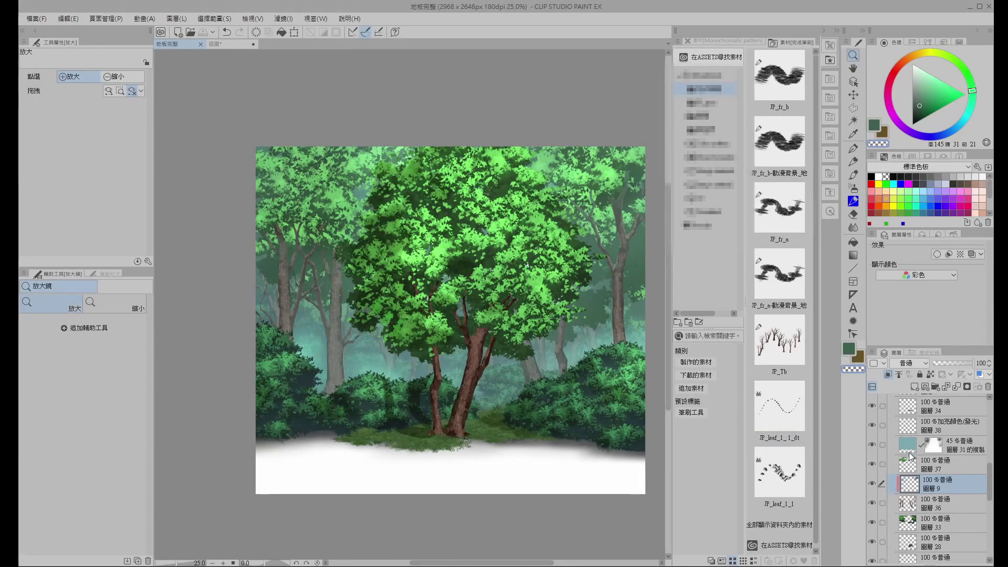
Switch to the 地板完整 forest illustration, select and show its empty layer a, and choose the JP_fr_a brush.
left_click_drag(991, 480, 987, 486)
left_click(938, 508)
left_click(938, 527)
left_click(935, 547)
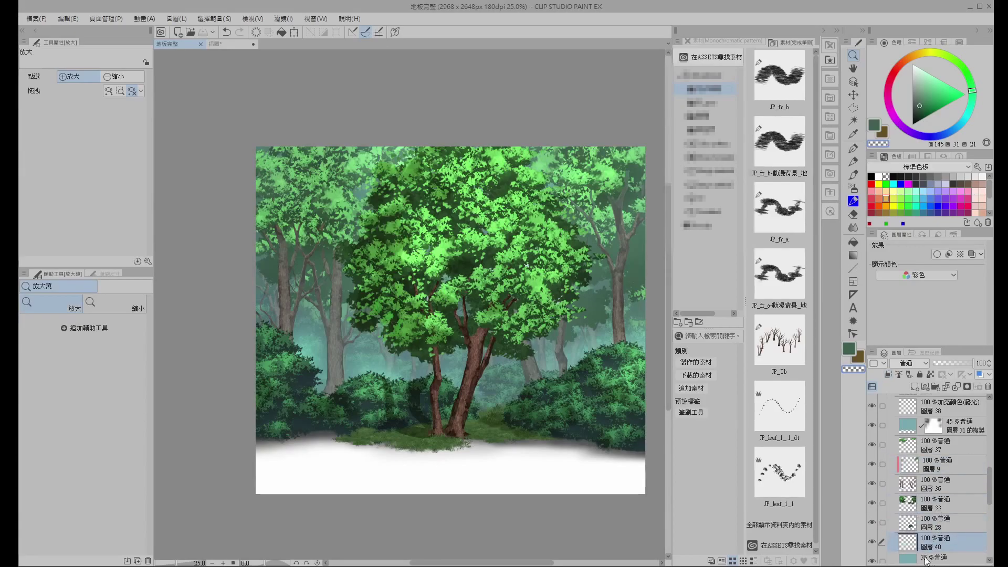
left_click_drag(991, 496, 984, 539)
left_click(933, 533)
key("b")
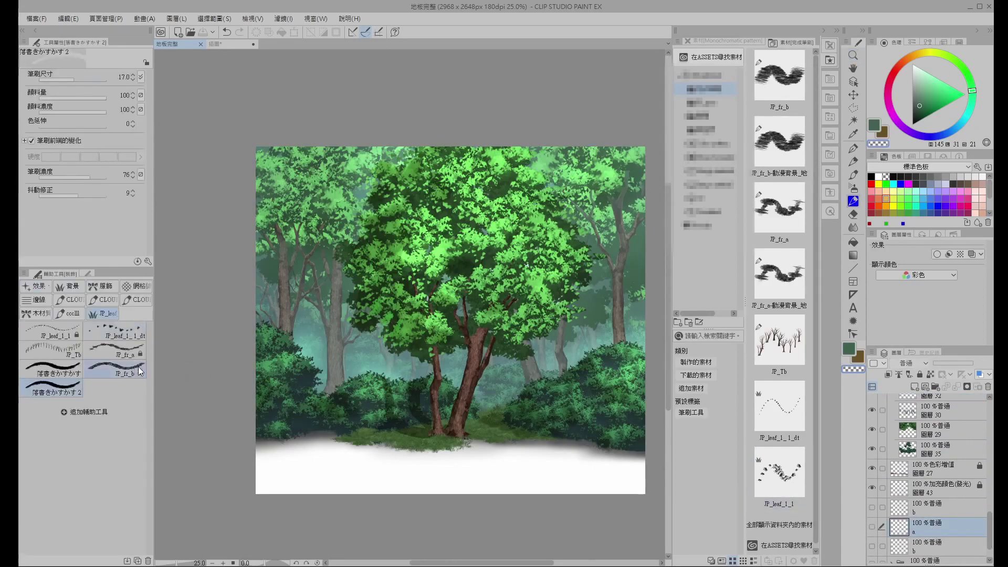
left_click(114, 349)
left_click(872, 528)
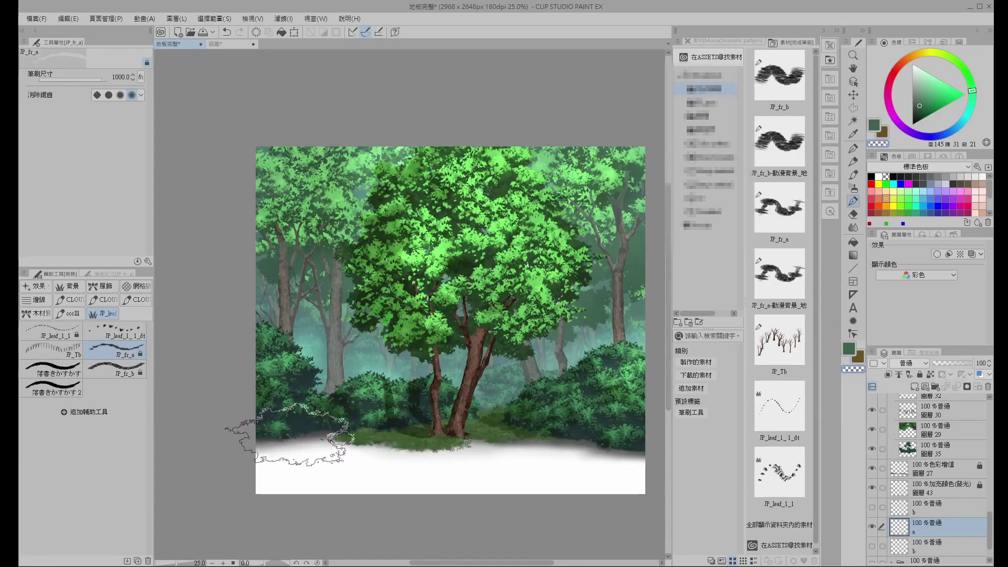
Set the main colour to beige (47, 78, 56) and paint the ground below the tree on layer a with JP_fr_a at size 1200.
key("bracketright")
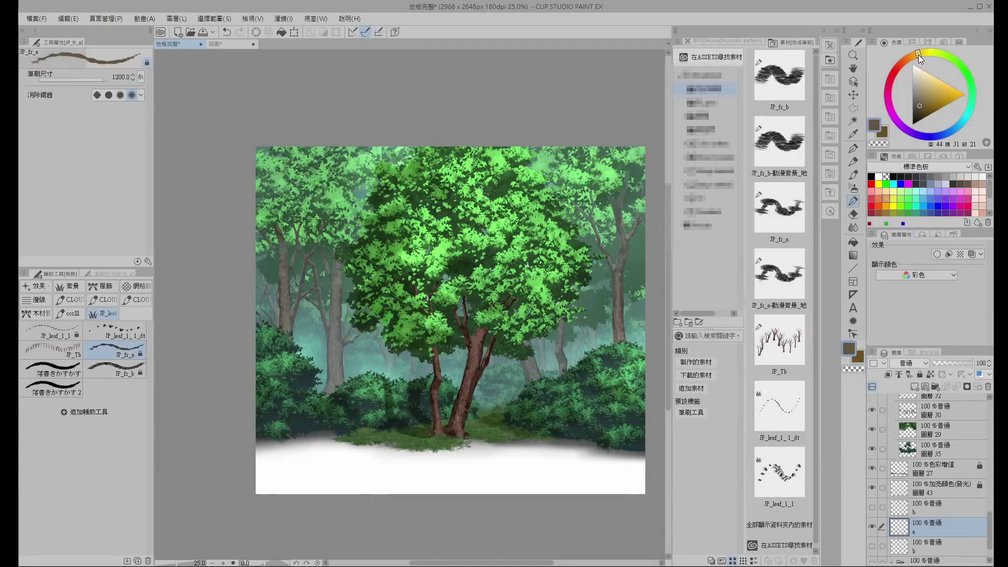
left_click(927, 76)
left_click(859, 358)
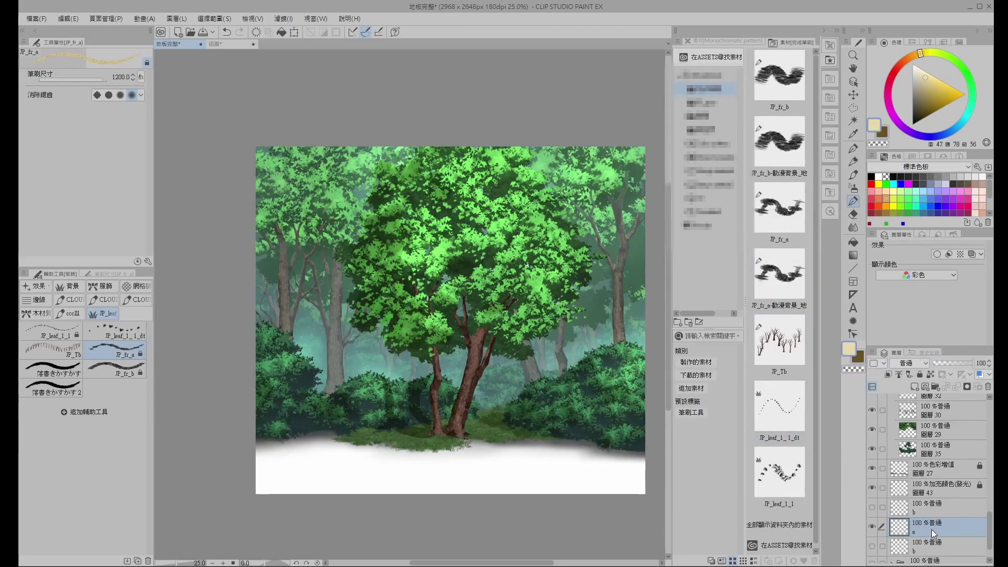
mouse_move(384, 446)
left_mouse_down()
mouse_move(306, 440)
mouse_move(590, 437)
mouse_move(579, 455)
mouse_move(543, 462)
mouse_move(317, 487)
mouse_move(224, 464)
mouse_move(268, 469)
mouse_move(268, 458)
mouse_move(609, 482)
left_mouse_up()
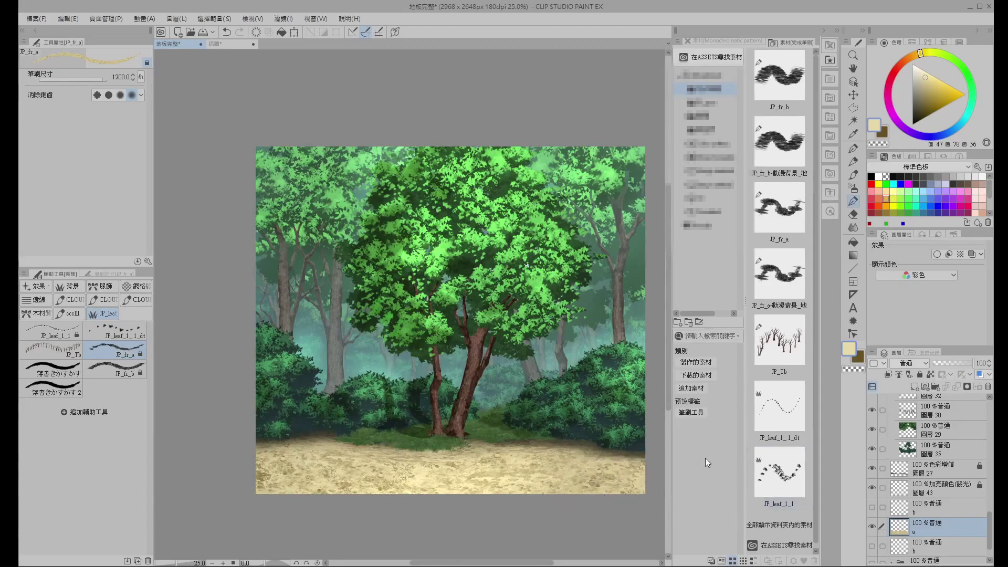
Hide layer a, show the layer b above it, and paint the same ground there with JP_fr_b at size 1000.
left_click(872, 526)
left_click(893, 507)
left_click(114, 369)
key("[")
key("[")
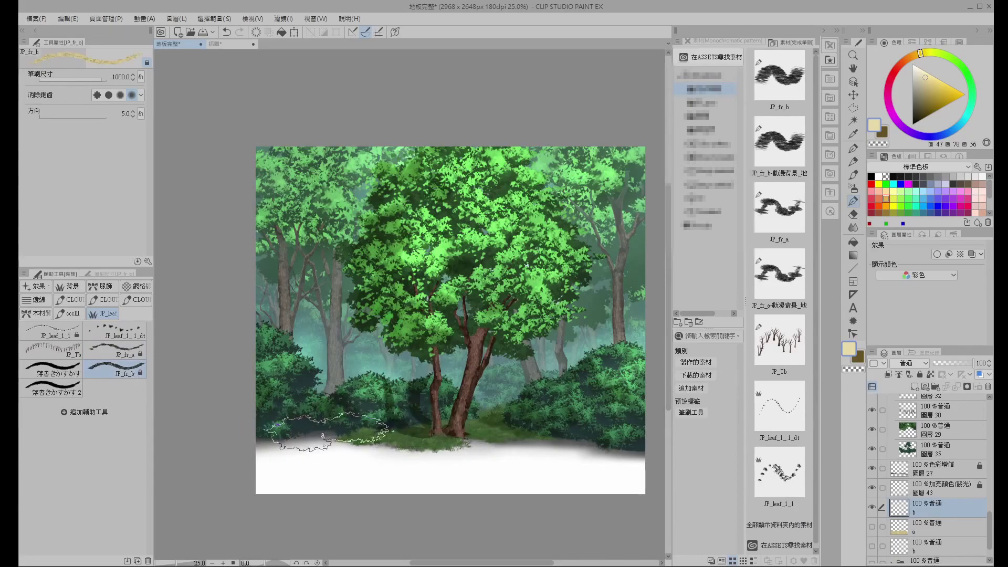
mouse_move(311, 432)
left_mouse_down()
mouse_move(392, 444)
mouse_move(583, 436)
mouse_move(532, 460)
mouse_move(461, 467)
mouse_move(265, 456)
mouse_move(257, 469)
mouse_move(269, 482)
mouse_move(316, 494)
mouse_move(508, 497)
mouse_move(649, 465)
left_mouse_up()
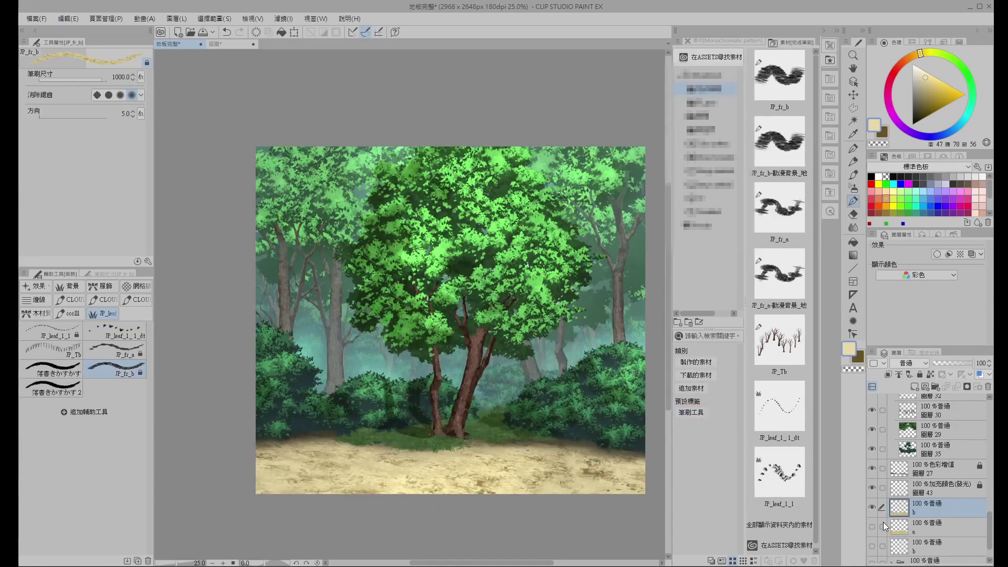
Hide layer b, add a new layer above it, and paint the ground under the tree with JP_fr_b at size 1000.
scroll(993, 528, "down", 1)
left_click(915, 387)
left_click(872, 513)
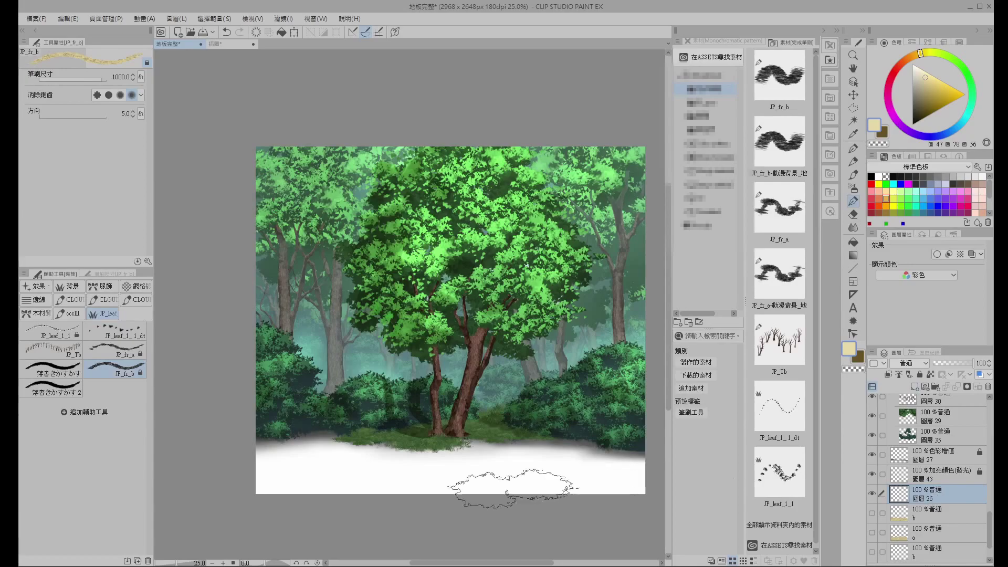
mouse_move(344, 437)
left_mouse_down()
mouse_move(403, 449)
mouse_move(583, 443)
mouse_move(634, 461)
mouse_move(621, 492)
mouse_move(540, 494)
mouse_move(323, 488)
mouse_move(269, 473)
mouse_move(259, 457)
mouse_move(344, 475)
mouse_move(618, 457)
left_mouse_up()
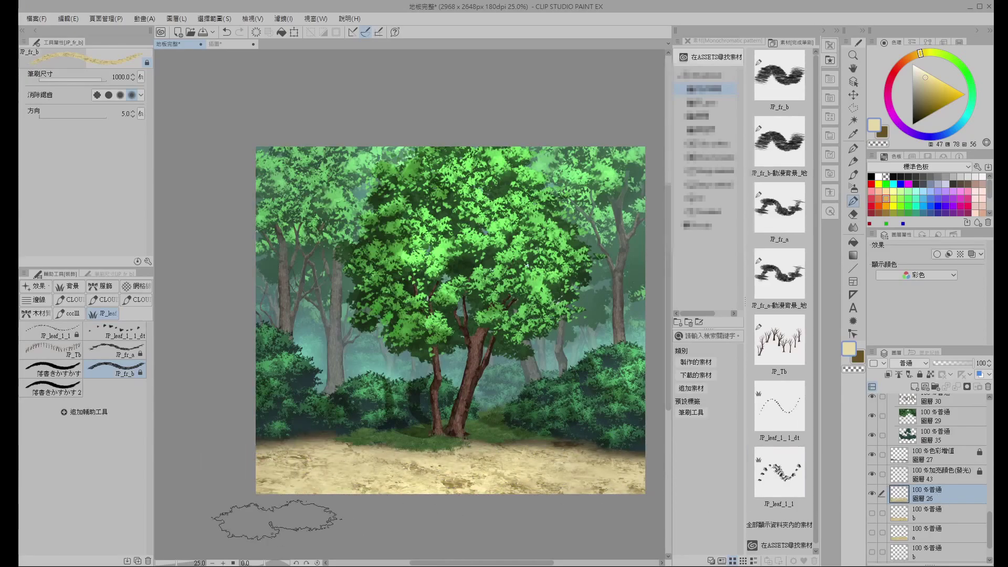
Work JP_fr_a soil texture at size 1200 over the ground on 圖層 26, undoing the last stroke.
key("bracketleft")
key("bracketleft")
key("bracketright")
key("bracketright")
key("bracketright")
mouse_move(330, 465)
left_mouse_down()
mouse_move(560, 476)
mouse_move(640, 465)
mouse_move(545, 476)
mouse_move(640, 467)
left_mouse_up()
key("ctrl+z")
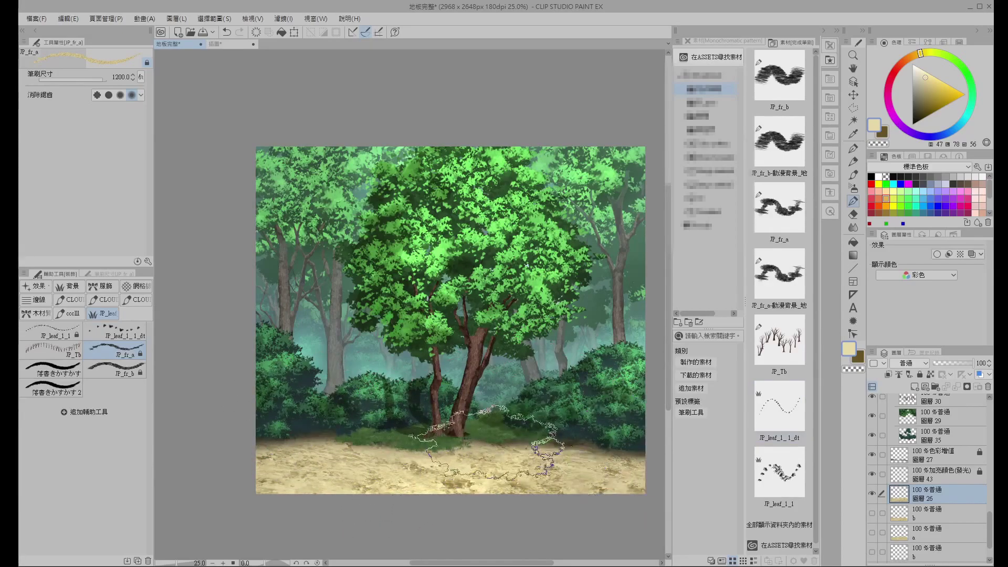
Examine the painted ground up close, from the bush edge across to the area around the tree base.
key("slash")
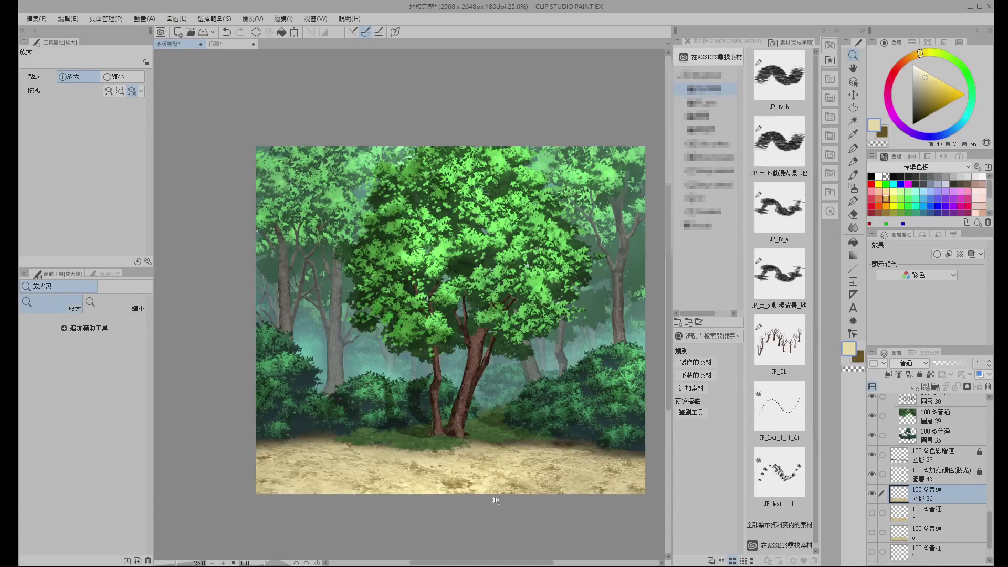
left_click_drag(534, 467, 399, 480)
left_click(505, 453)
left_click(504, 453)
left_click(505, 451)
left_click(586, 444)
left_click_drag(575, 445, 413, 453)
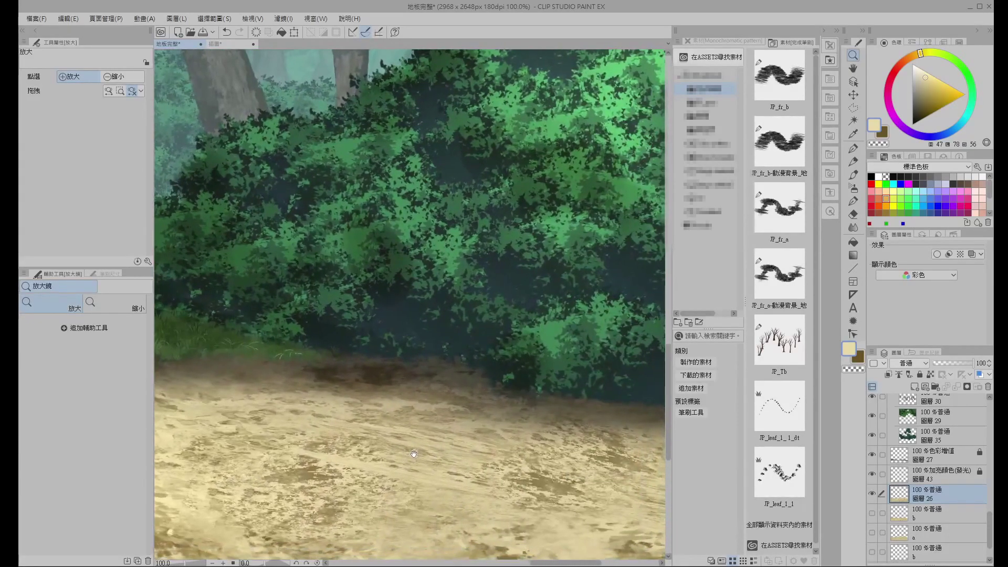
left_click_drag(490, 483, 787, 383)
left_click(312, 415, "alt")
left_click_drag(310, 414, 493, 424)
left_click_drag(591, 420, 281, 449)
left_click_drag(563, 431, 349, 446)
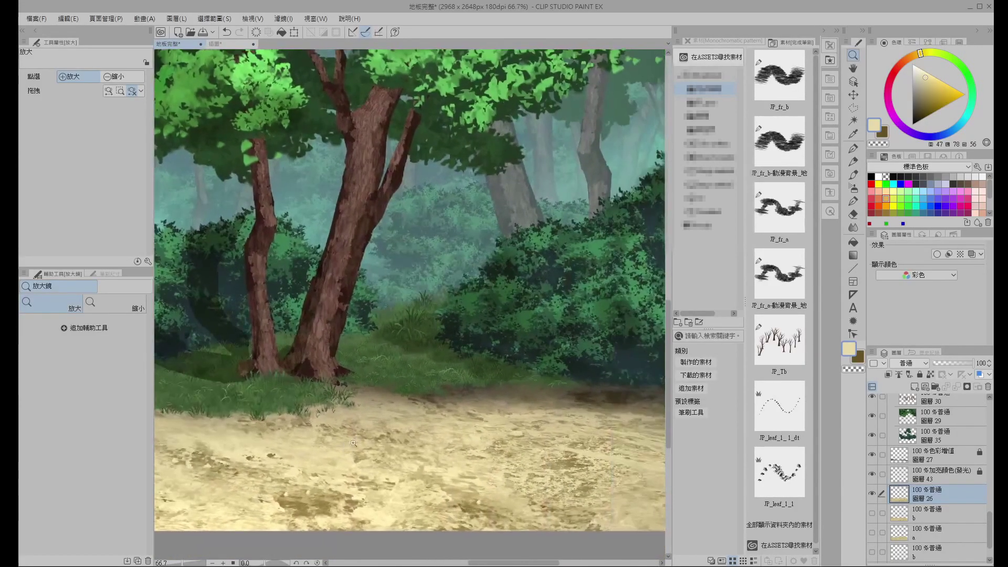
left_click(479, 436, "alt")
left_click_drag(461, 457, 554, 463)
left_click(546, 465, "alt")
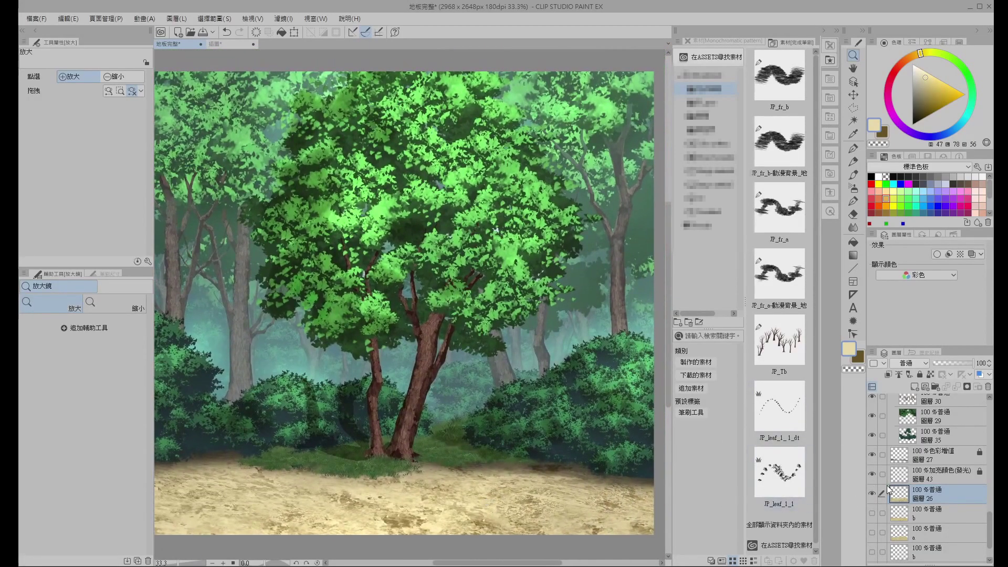
Compare the ground with and without the 加亮顏色(發光) layer 圖層 43, and leave that layer hidden.
left_click(887, 460)
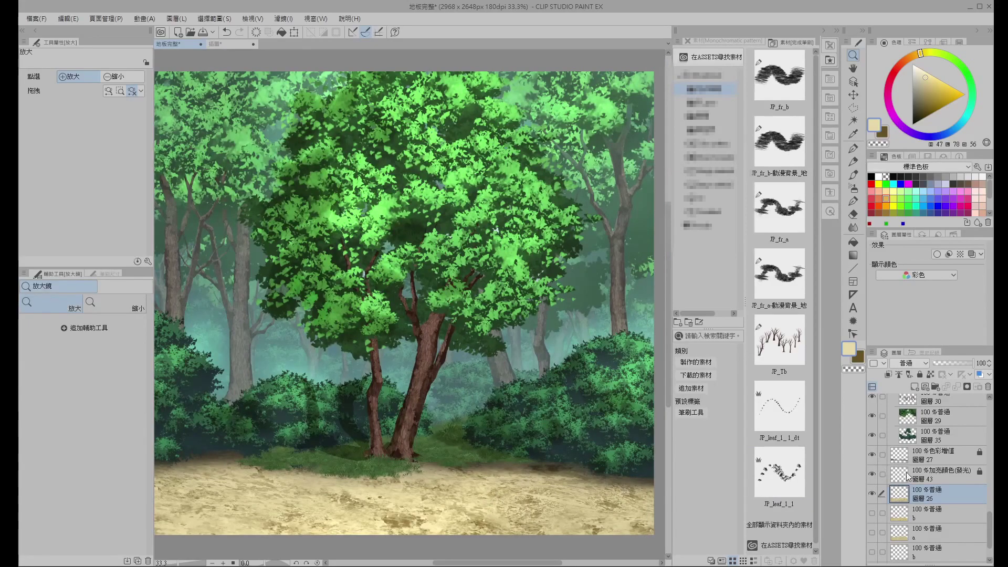
left_click(941, 477)
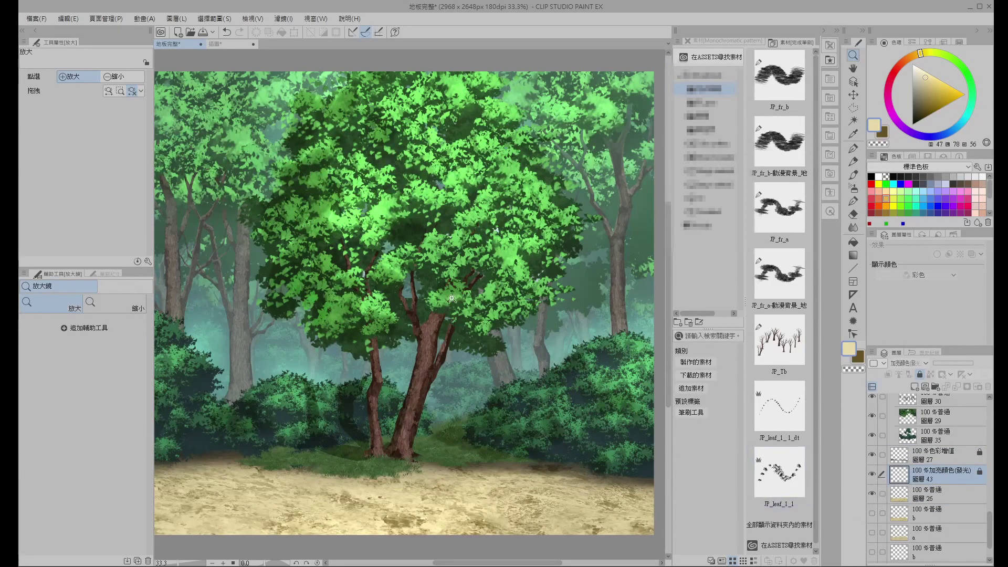
mouse_move(586, 473)
left_mouse_down()
mouse_move(578, 473)
mouse_move(587, 470)
left_mouse_up()
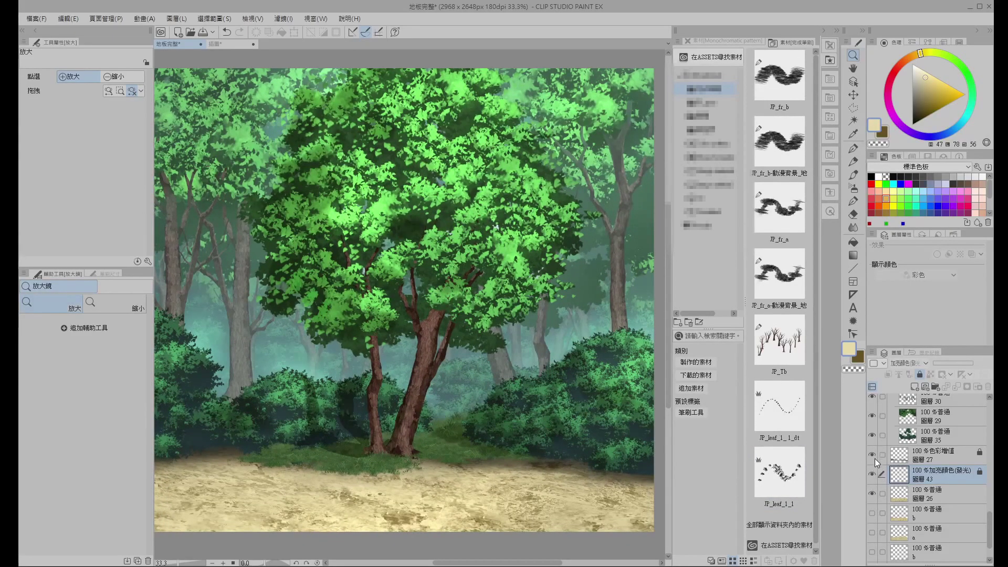
left_click(872, 475)
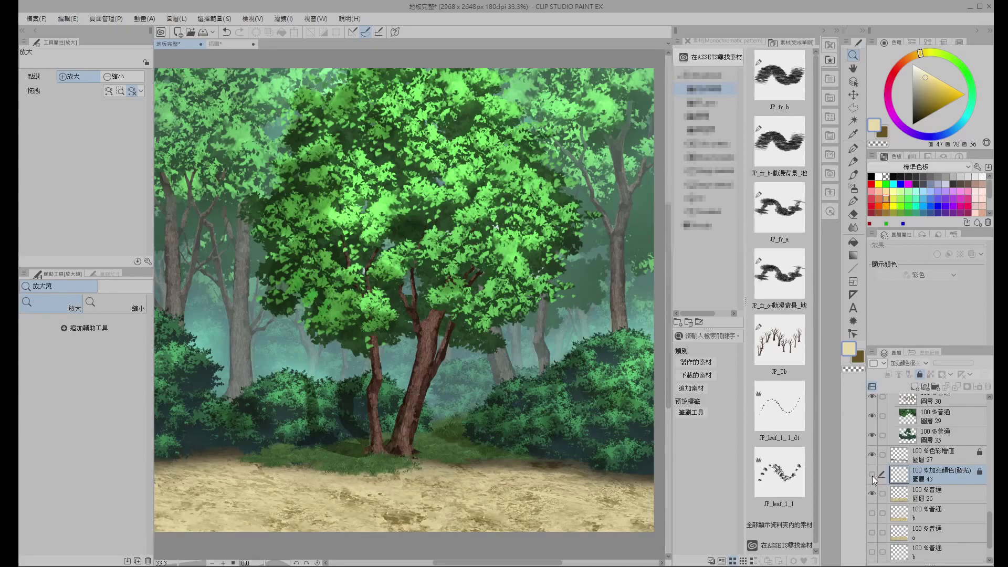
left_click(871, 474)
left_click(873, 476)
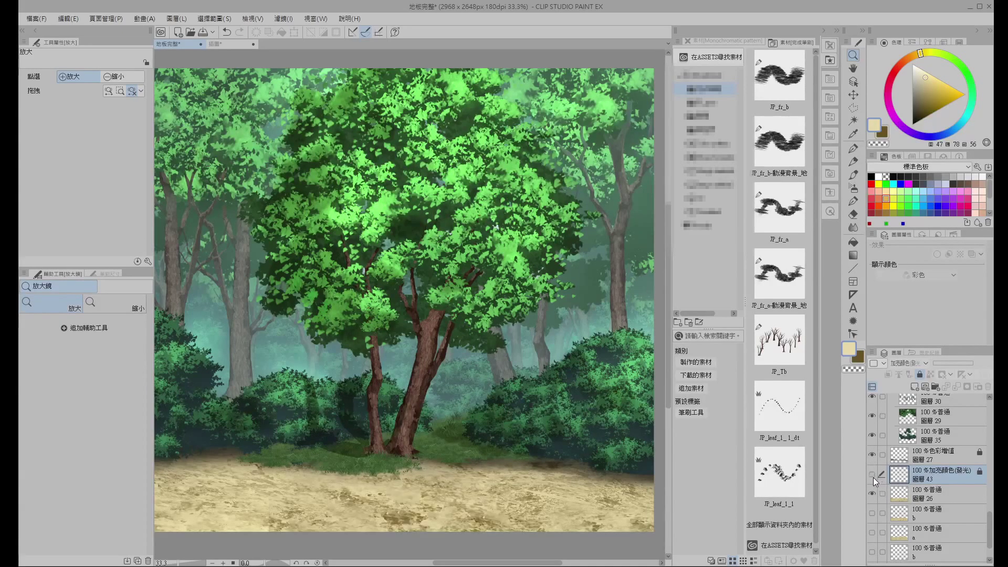
left_click(873, 474)
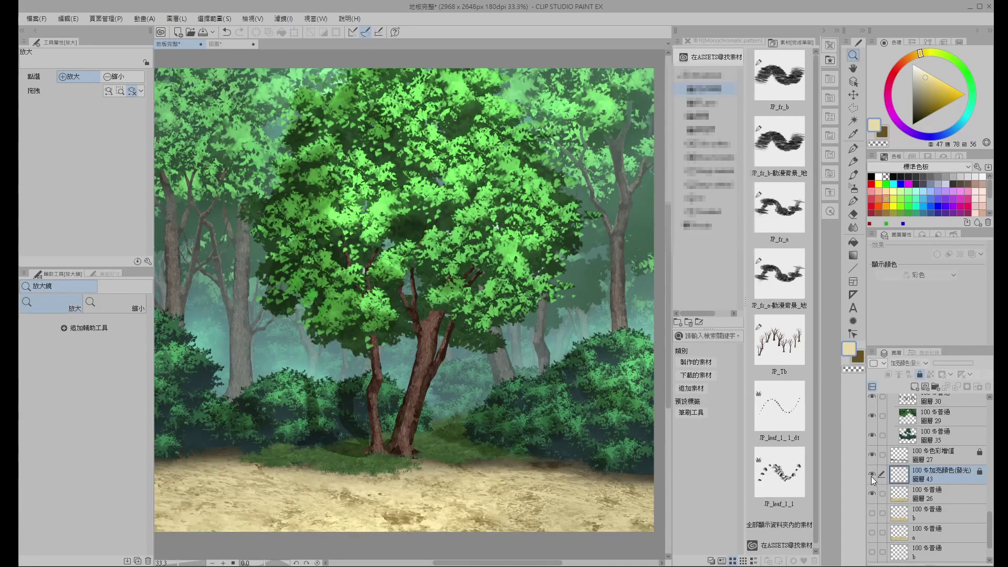
left_click(872, 472)
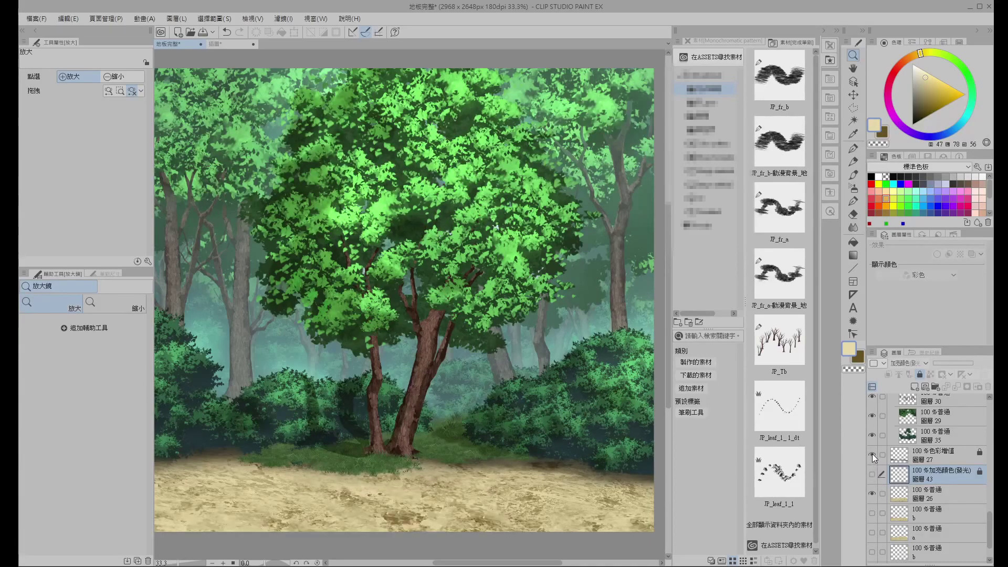
Compare the ground with and without the 色彩增值 shadow layer 圖層 27, and leave that layer hidden.
left_click(872, 455)
left_click(872, 456)
left_click(873, 454)
left_click(875, 453)
left_click(874, 454)
left_click(875, 455)
left_click(876, 456)
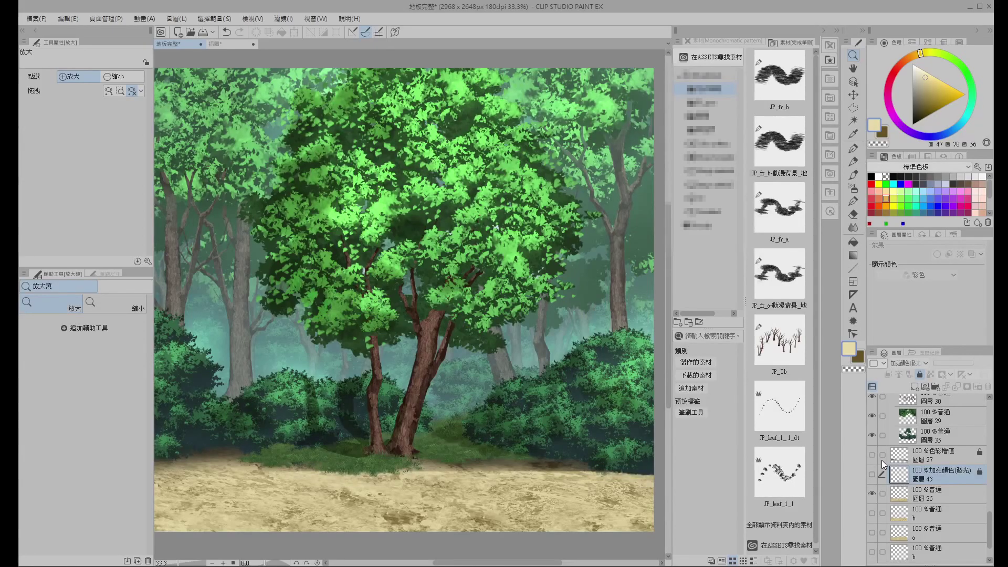
Add a 色彩增值 layer above 圖層 43 and shade the ground's upper edge in dark grey (47, 23, 5) with the 柔軟 airbrush at size 150.
left_click(916, 387)
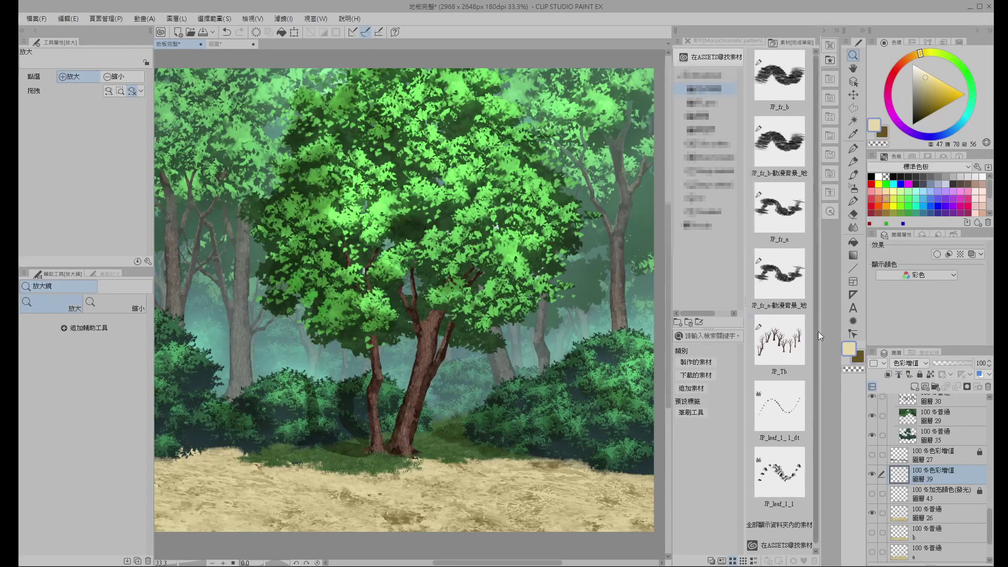
left_click(855, 189)
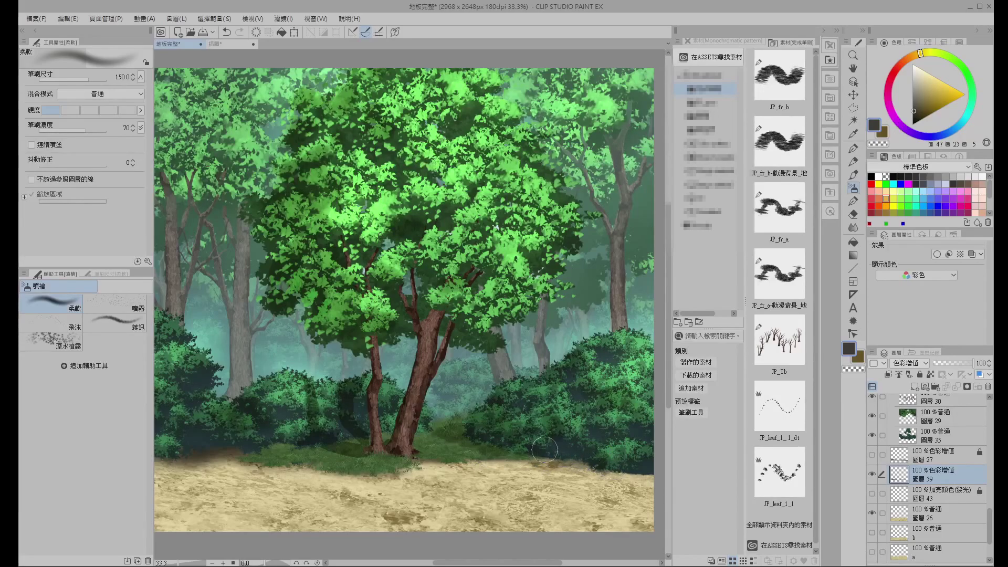
left_click_drag(594, 456, 527, 414)
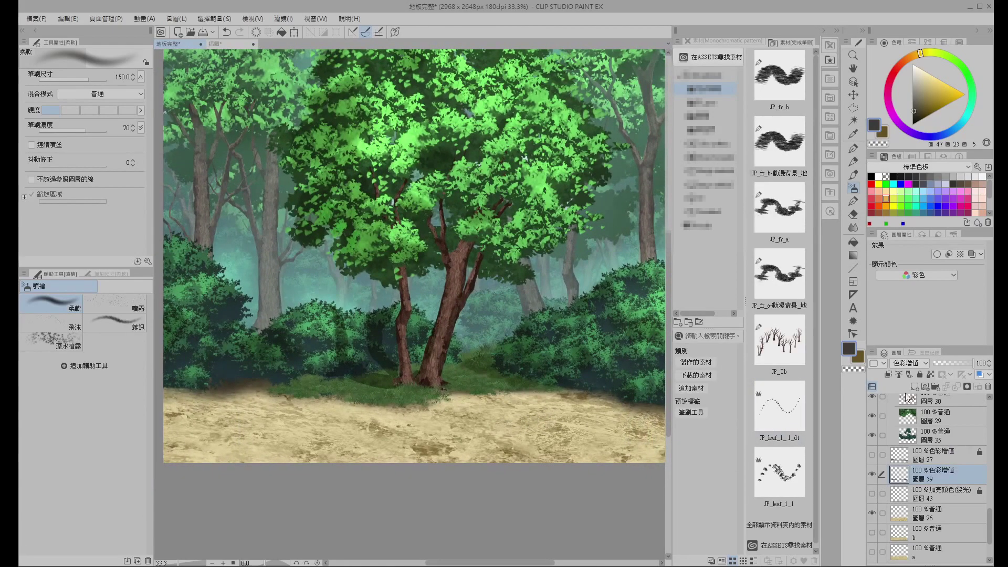
Add a 加亮顏色(發光) layer above 圖層 39, set the main colour to pale yellow (49, 75, 44), and switch to the JP_fr_a brush.
left_click(914, 388)
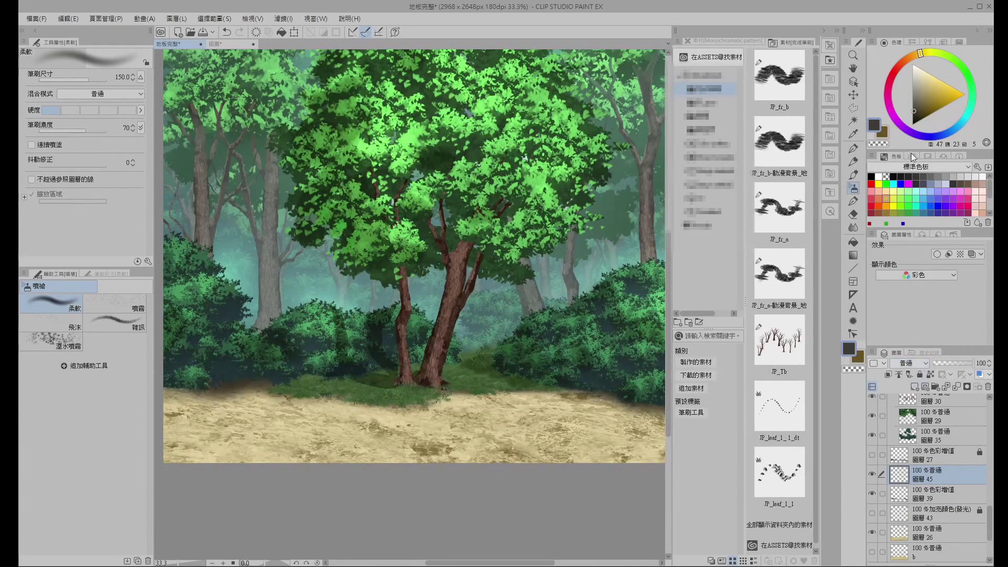
left_click(920, 183)
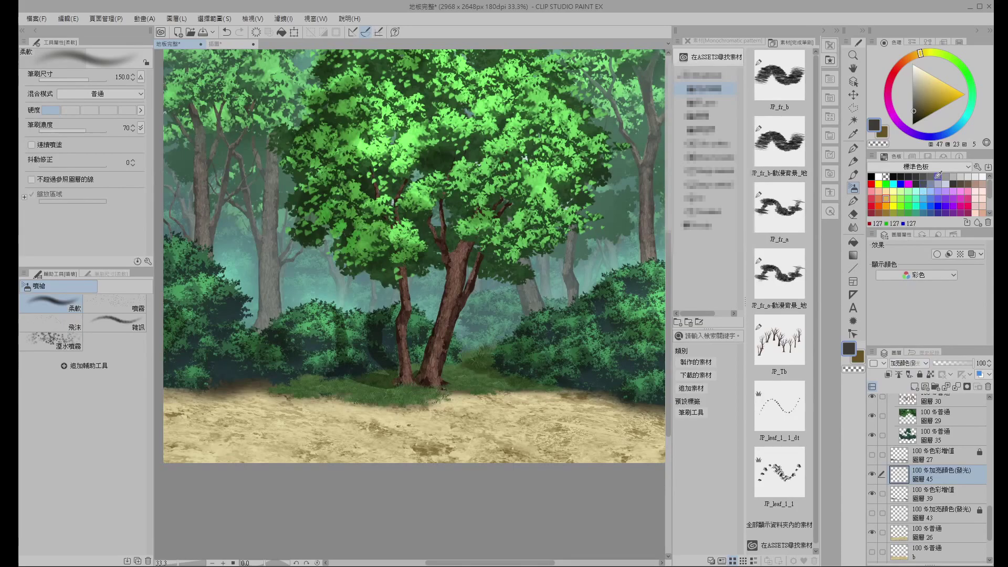
left_click(925, 80)
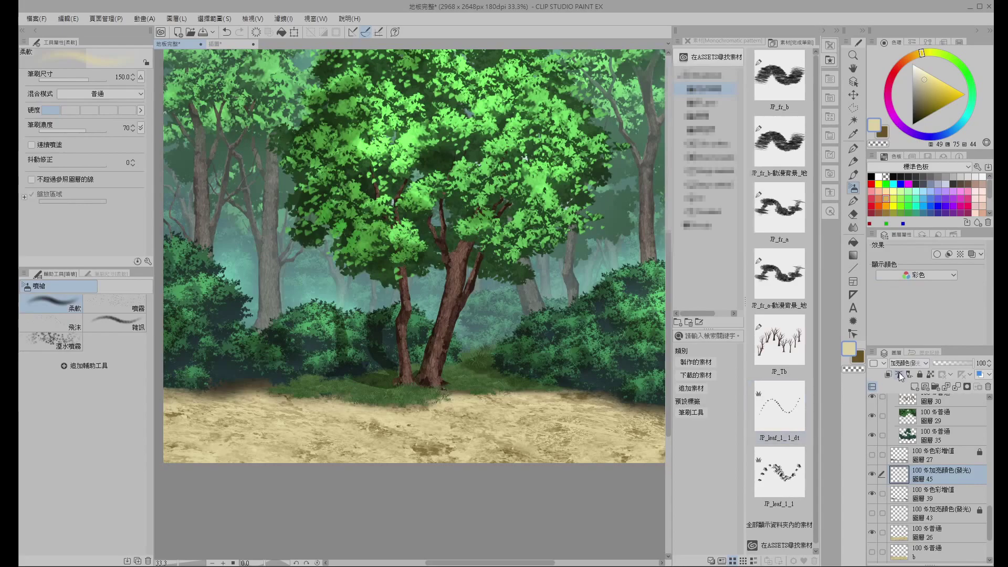
left_click(854, 200)
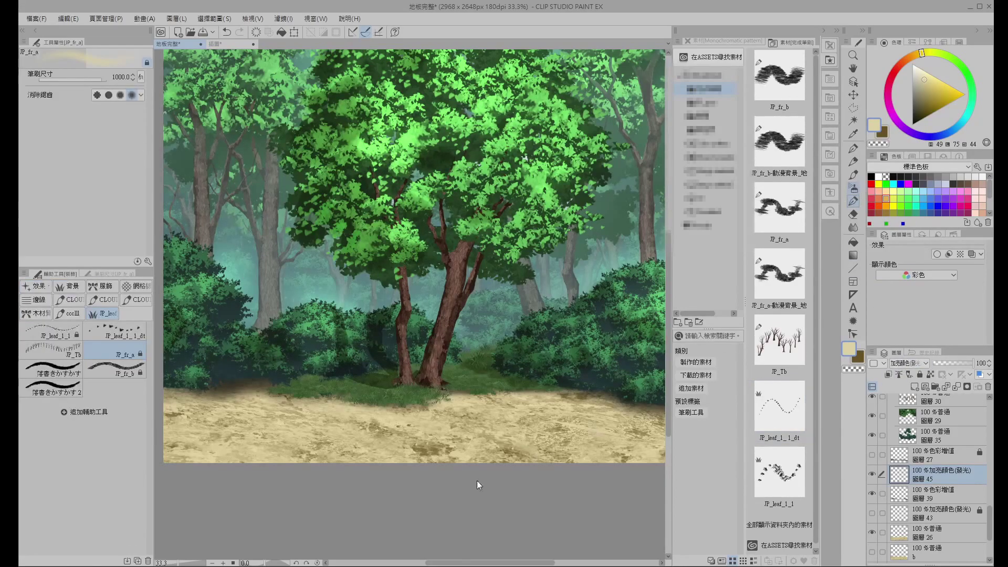
Set the 柔軟 airbrush to size 500 and try a pale yellow highlight across the ground on 圖層 45.
key("b")
key("bracketright")
key("bracketright")
key("bracketright")
left_click_drag(478, 426, 388, 447)
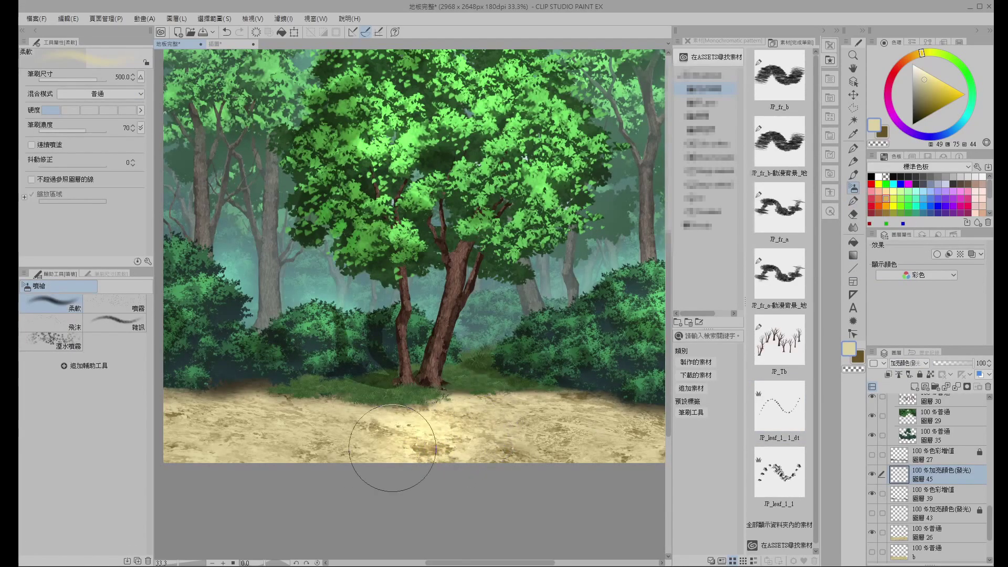
key("ctrl+z")
Brush soft pale yellow highlights across the dirt ground on the 加亮顏色(發光) layer 圖層 45 with the 柔軟 airbrush.
left_click_drag(536, 420, 426, 437)
left_click_drag(531, 428, 416, 460)
left_click_drag(602, 426, 590, 433)
left_click_drag(294, 429, 263, 473)
key("alt+space")
left_click(529, 452, "alt")
left_click_drag(510, 462, 481, 460)
left_click_drag(521, 375, 518, 386)
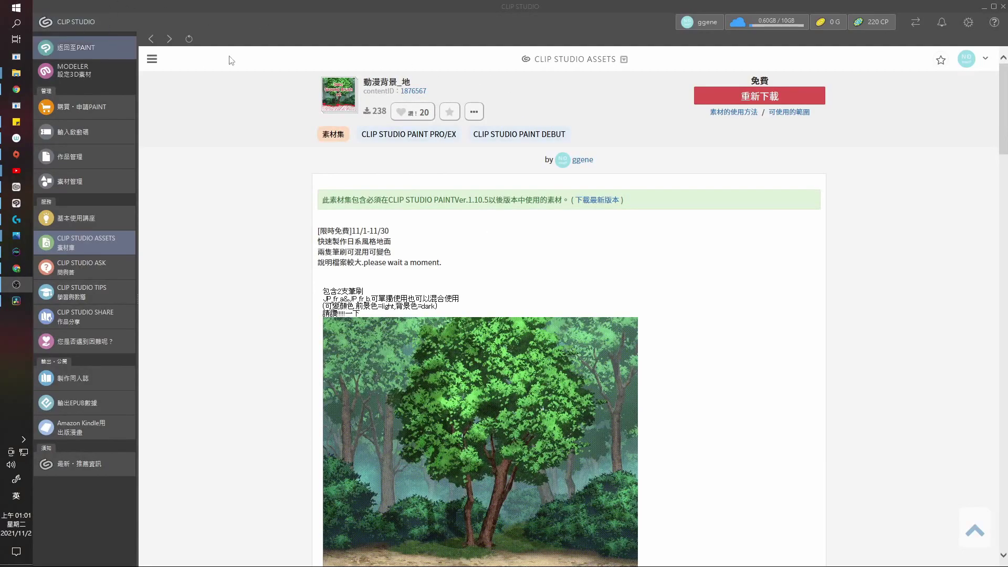
In CLIP STUDIO, search the ASSETS store for the creator's account name and open the 動漫背景_地 material page.
left_click(82, 253)
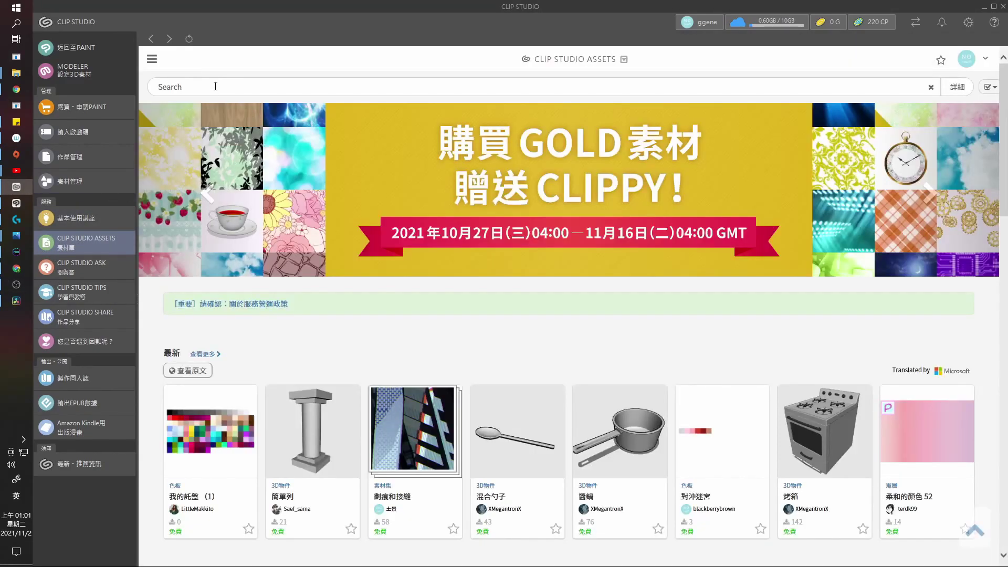
left_click(215, 86)
type("ggene")
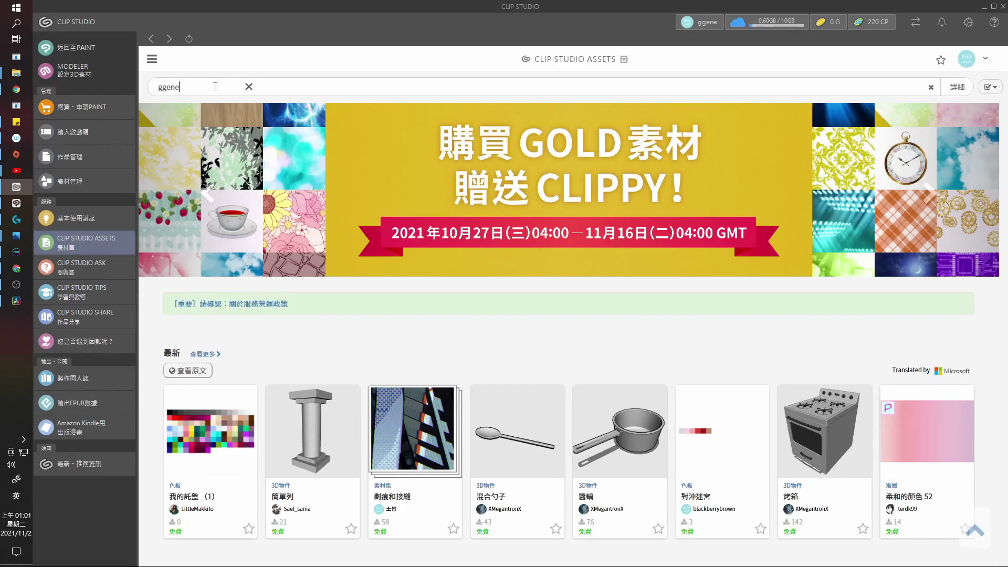
key("Return")
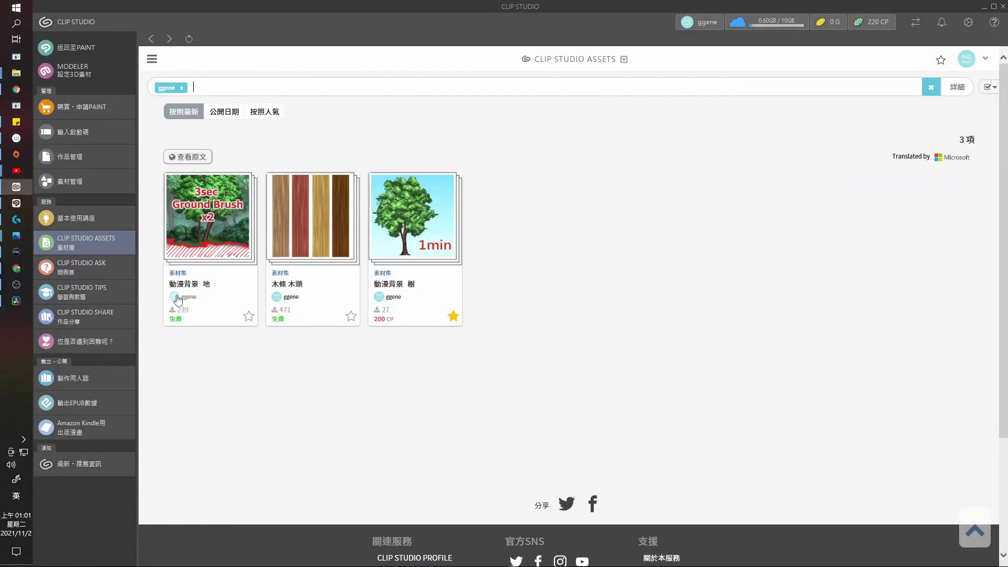
left_click(208, 246)
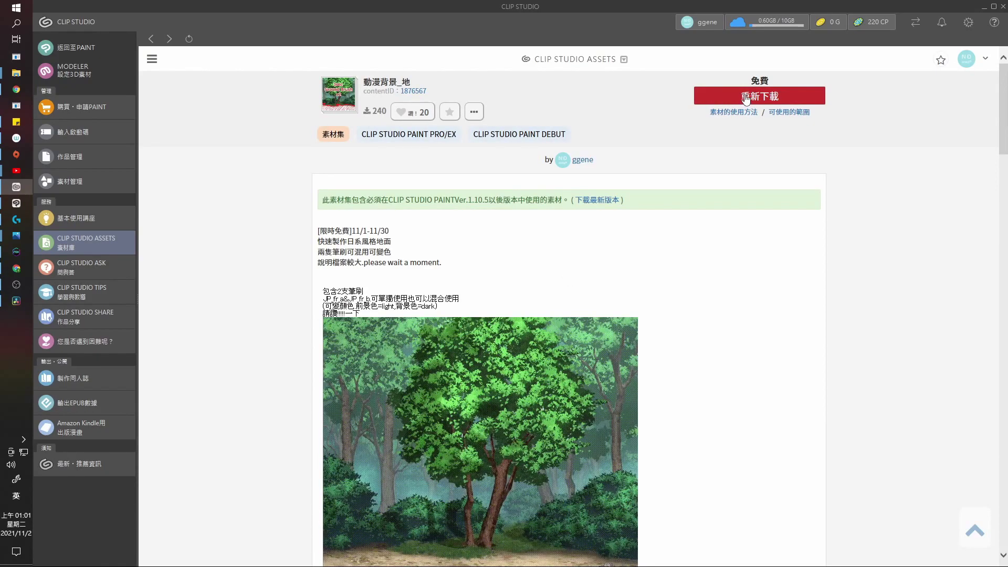
Bring up the 新增資料夾 folder window in File Explorer and select the brush file JP_fr_a.sut.
mouse_move(16, 72)
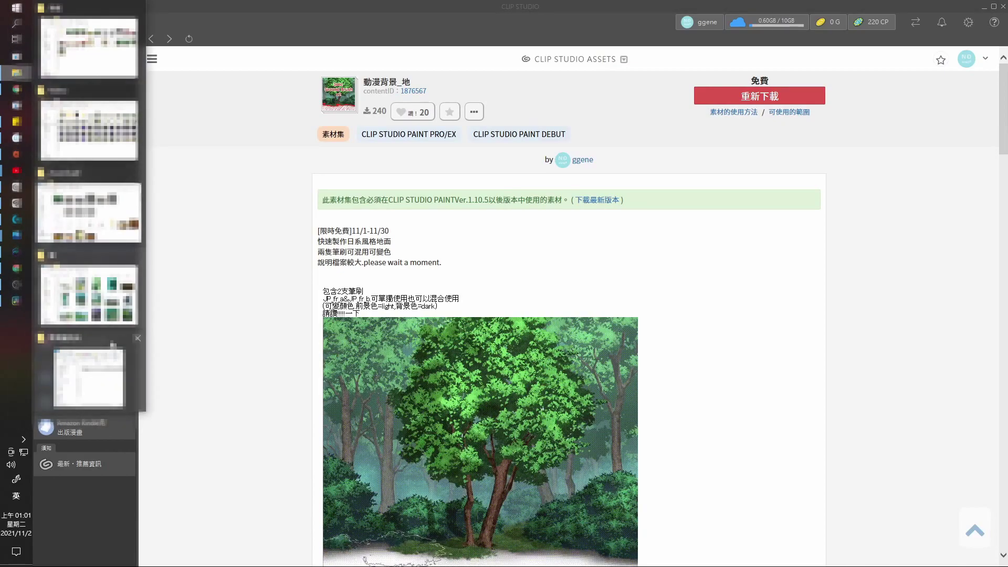
left_click(88, 213)
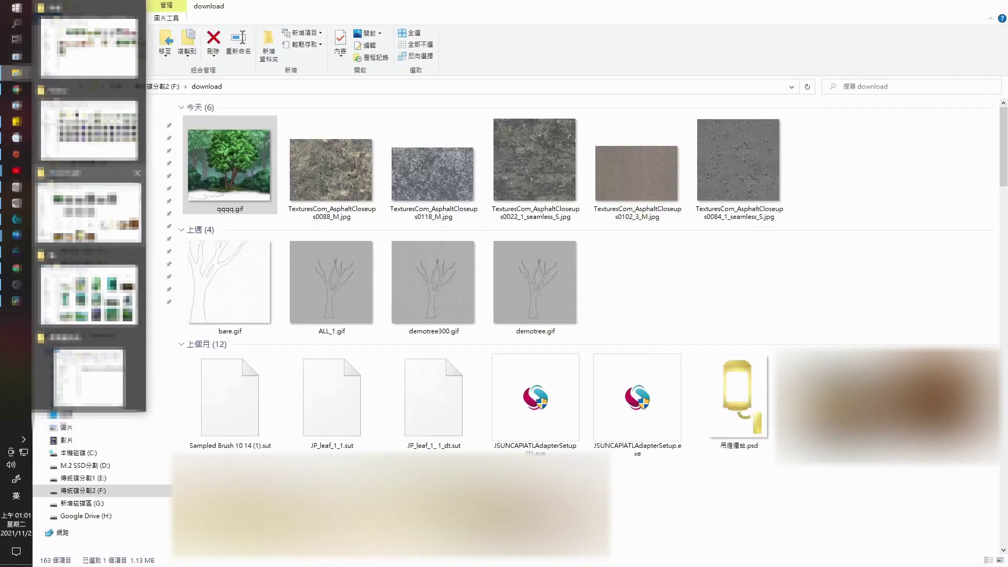
left_click(101, 376)
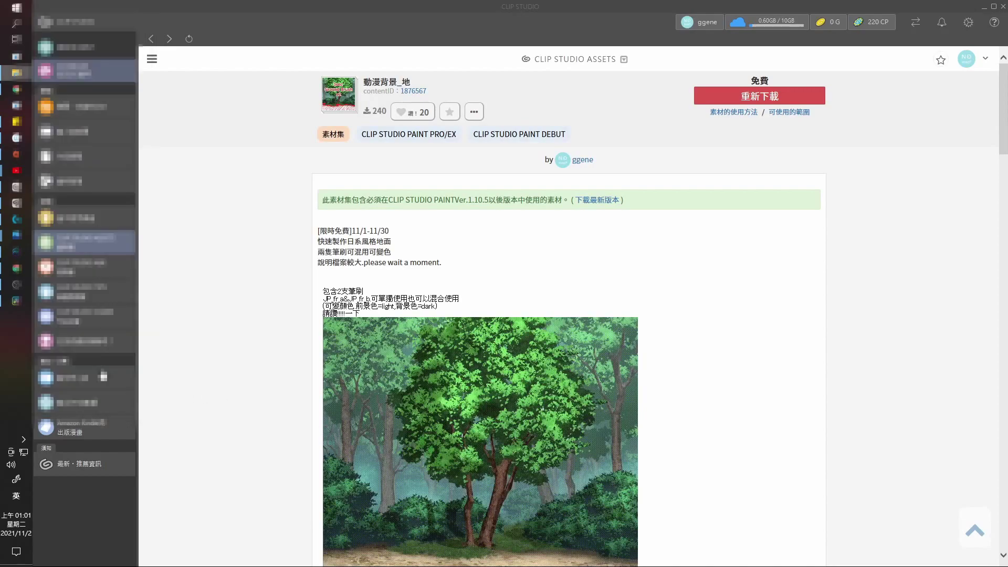
left_click_drag(1007, 95, 481, 155)
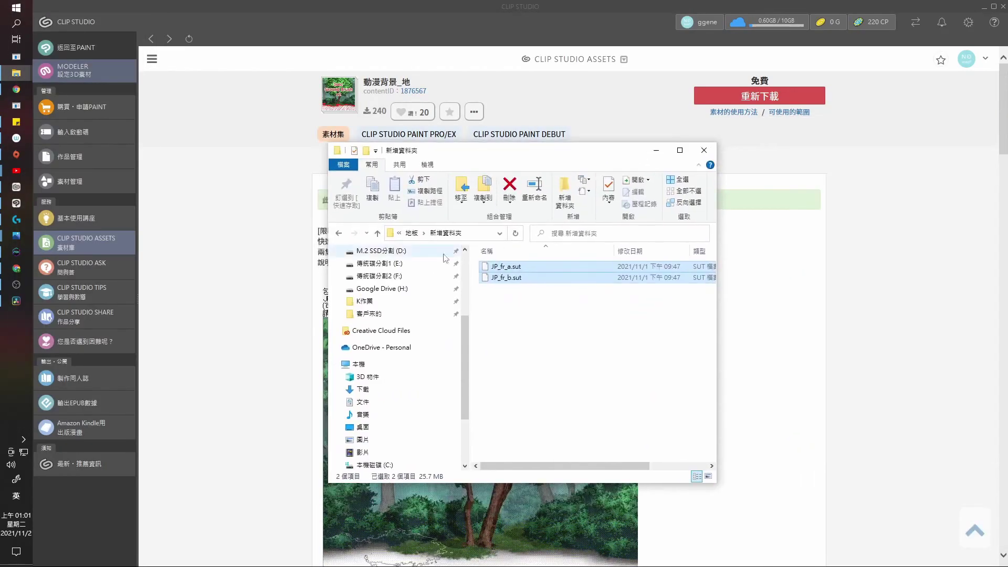
left_click(506, 266)
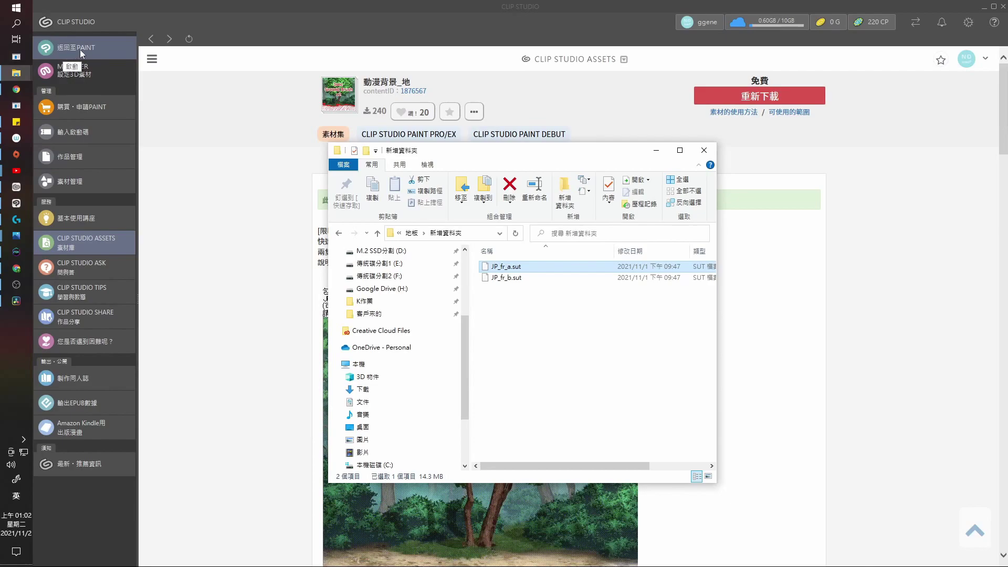
Switch to CLIP STUDIO PAINT, place the brush folder window over it, and select both JP_fr_a.sut and JP_fr_b.sut.
left_click(64, 52)
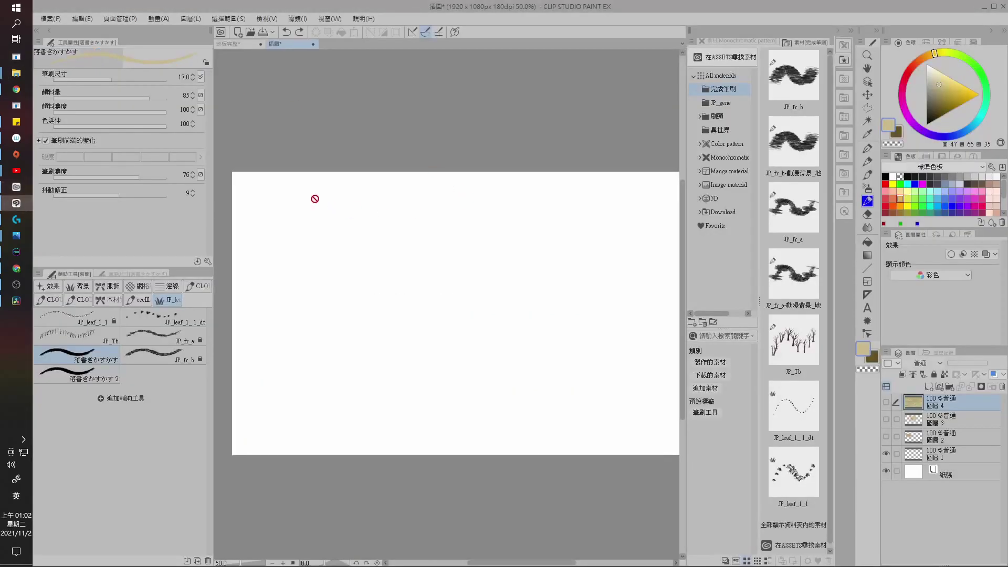
mouse_move(16, 73)
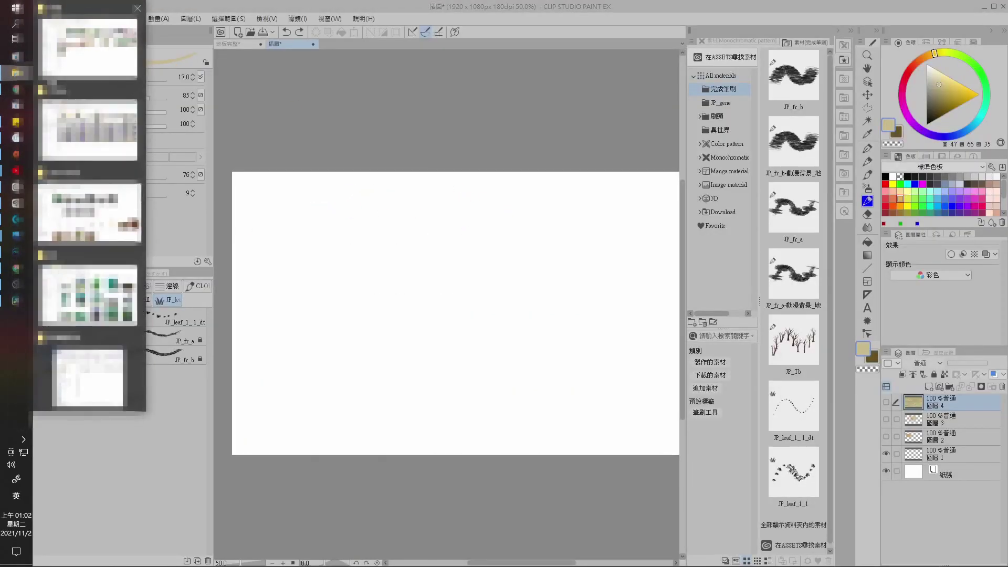
left_click(90, 373)
left_click_drag(536, 150, 516, 145)
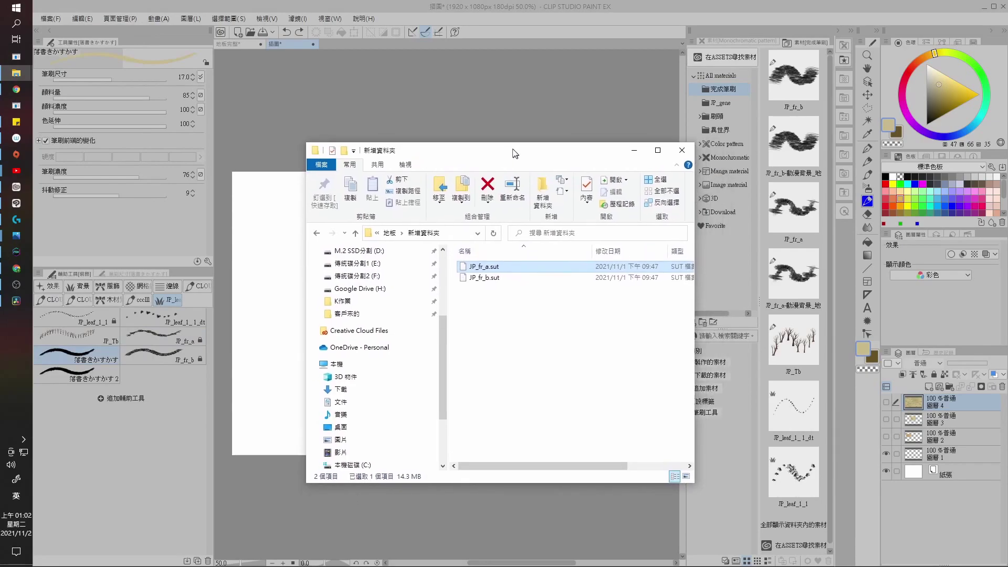
left_click_drag(503, 296, 467, 257)
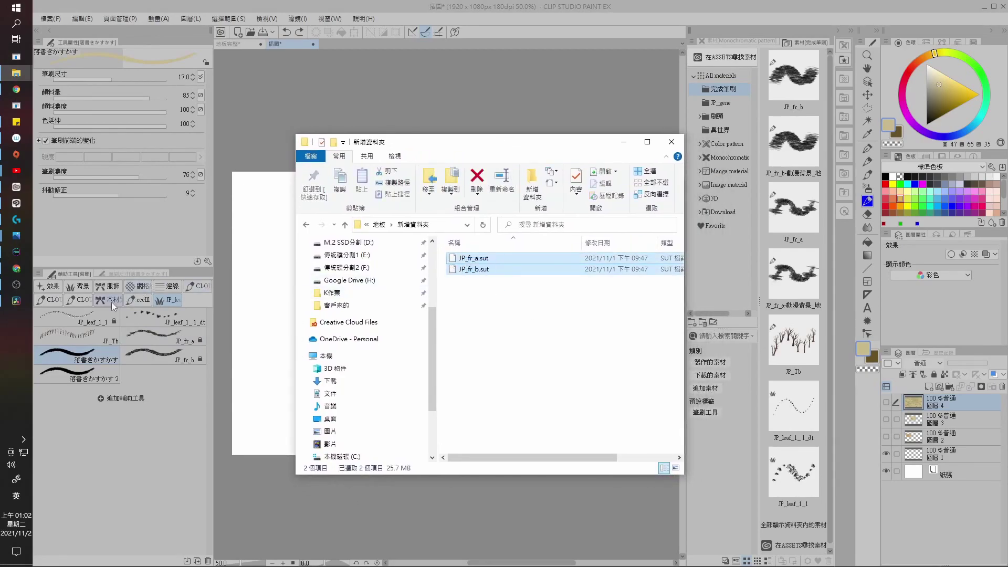
Import JP_fr_a.sut and JP_fr_b.sut into the 墨 group of the 毛筆 tool and minimize the folder window.
left_click(870, 186)
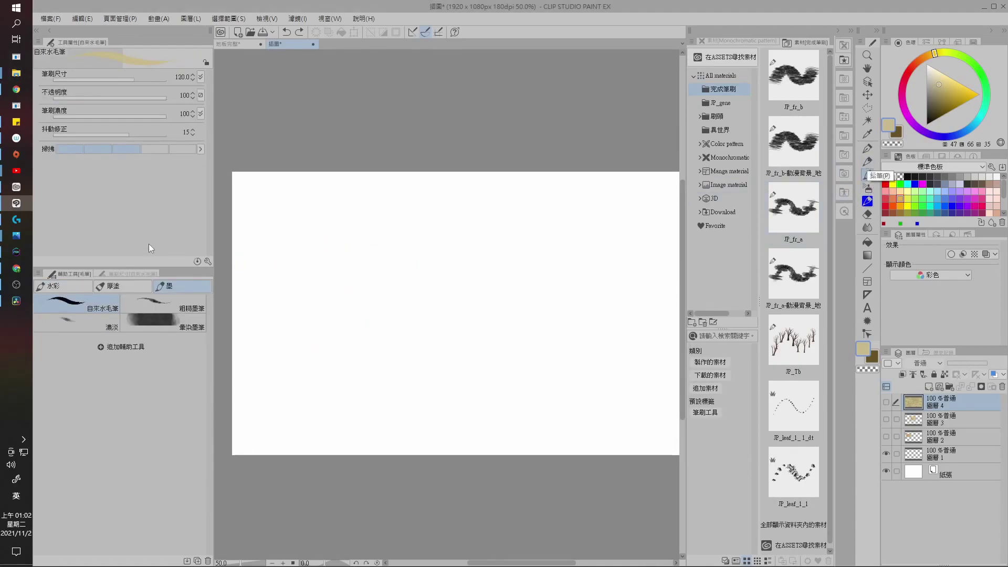
mouse_move(16, 72)
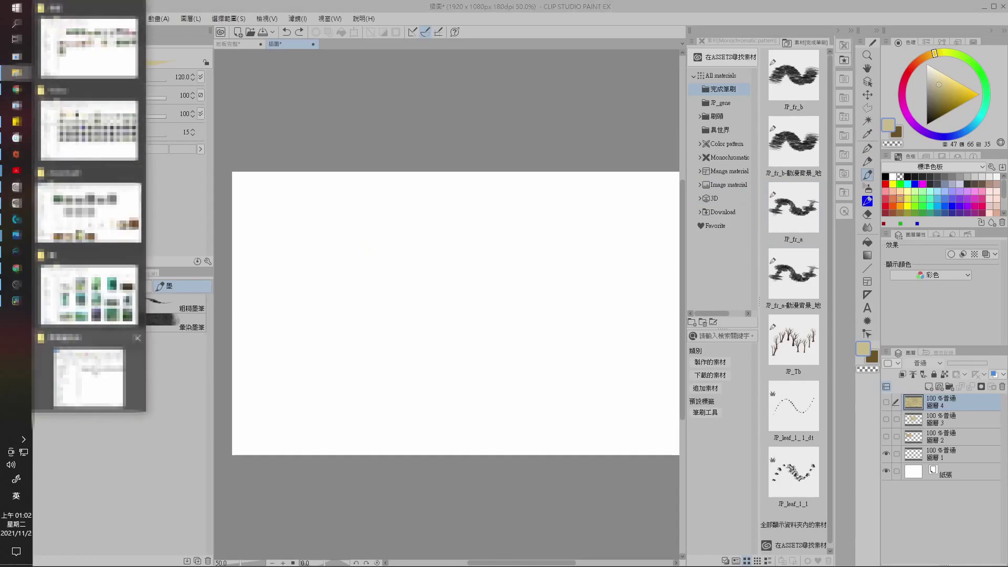
left_click(102, 371)
left_click_drag(472, 261, 158, 368)
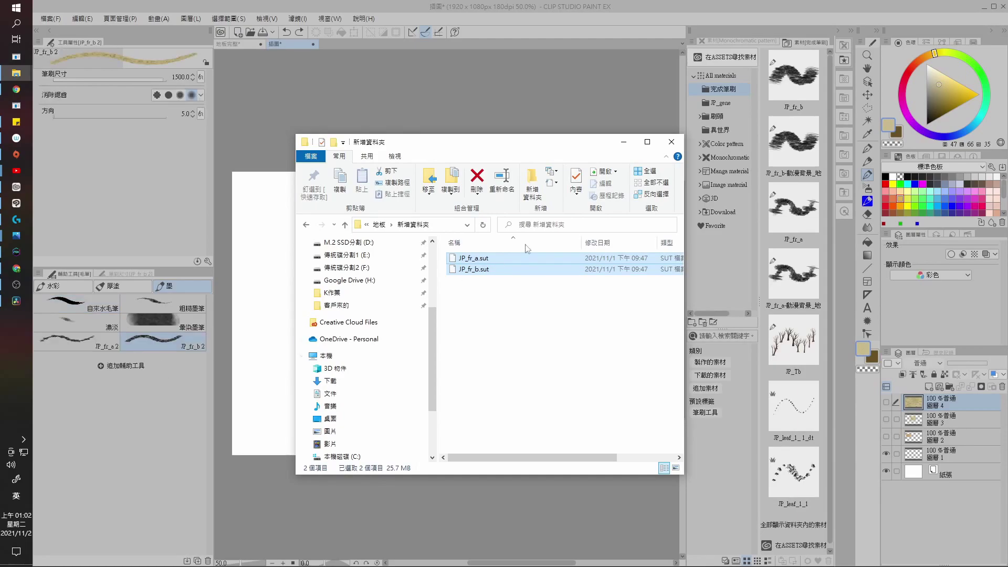
left_click(624, 142)
Add a layer above 圖層 4, paint soil test strokes on it with JP_fr_a 2 and JP_fr_b 2, and undo the last stroke.
left_click(97, 348)
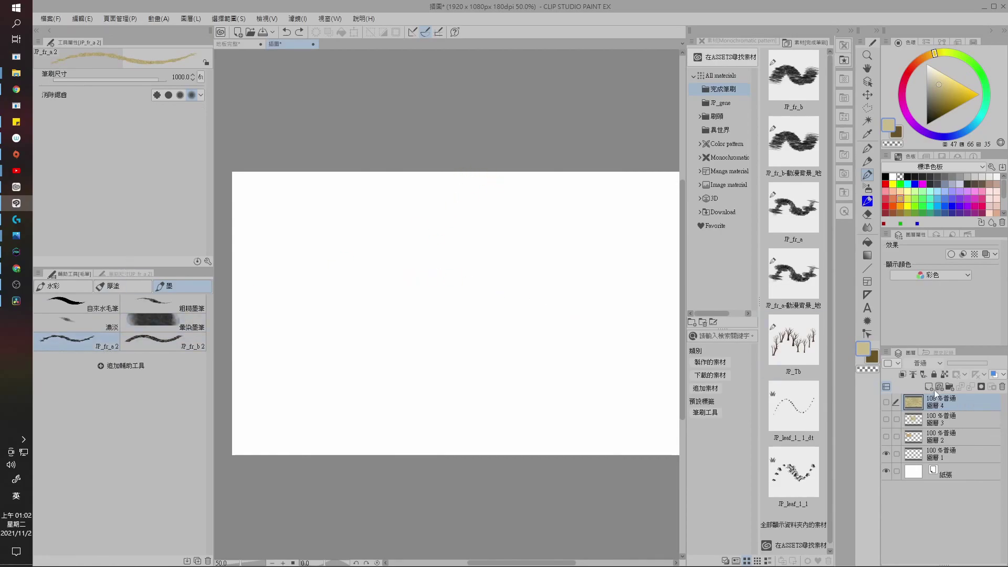
left_click(928, 387)
mouse_move(455, 286)
left_mouse_down()
mouse_move(409, 320)
mouse_move(585, 337)
mouse_move(525, 344)
left_mouse_up()
left_click(186, 346)
mouse_move(352, 322)
left_mouse_down()
mouse_move(371, 329)
mouse_move(377, 390)
mouse_move(442, 395)
mouse_move(567, 362)
left_mouse_up()
key("ctrl+z")
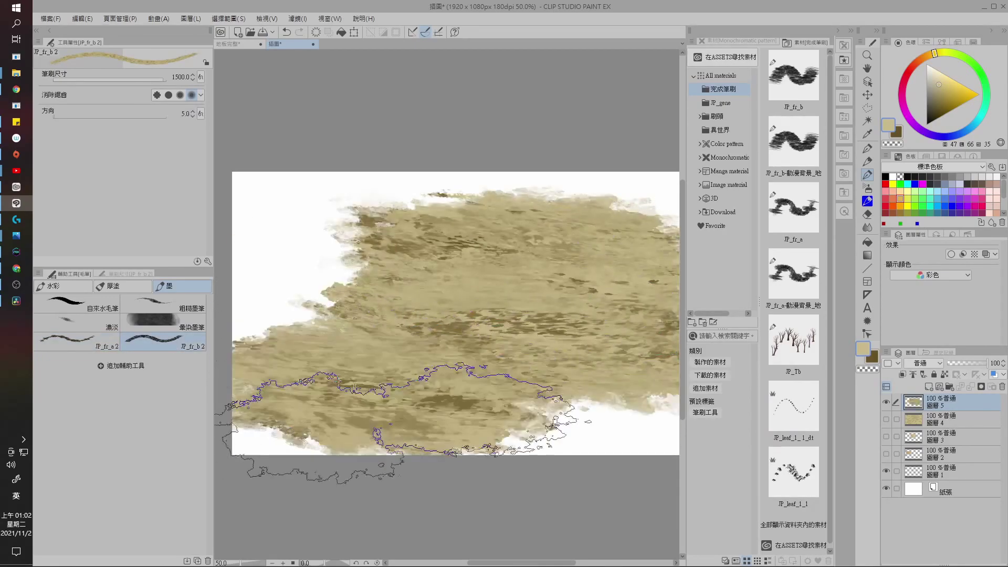